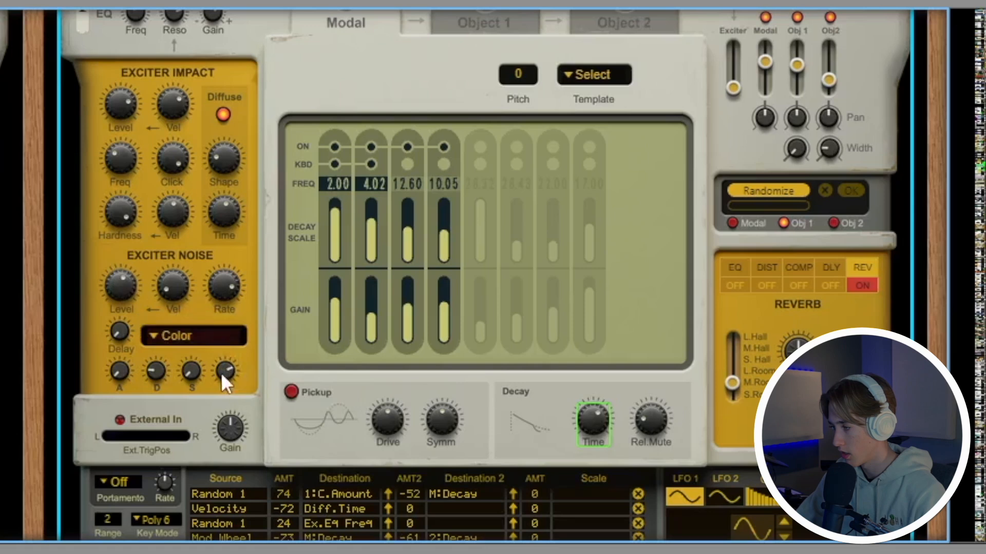
# Step: Turn down the Level and release of the Exciter Noise section on the kalimba's Objekt
pyautogui.moveTo(125, 287); pyautogui.dragTo(126, 319)
pyautogui.moveTo(227, 374); pyautogui.dragTo(220, 419)
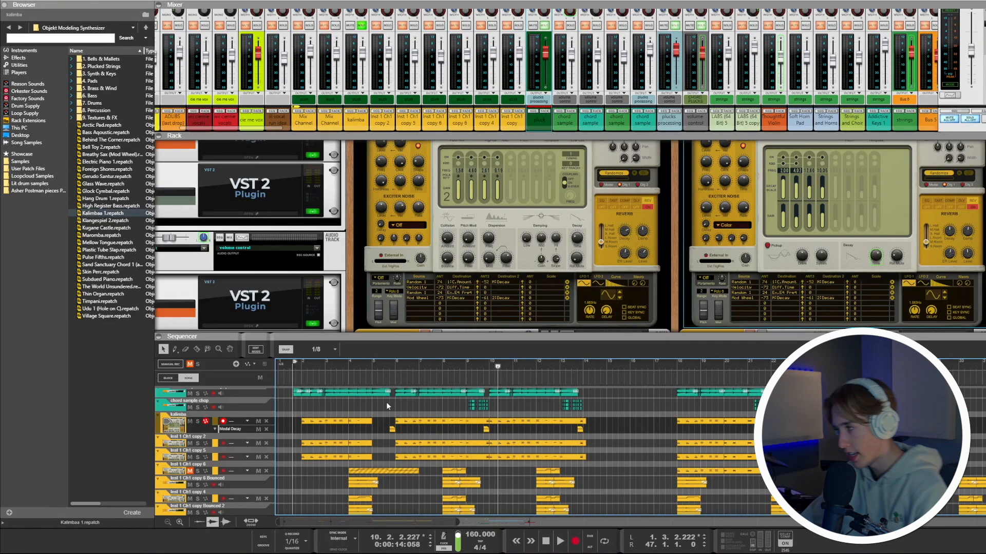
# Step: Select the Inst 1 Ch1 copy 2 track and locate the Glass Wave patch in the Bells & Mallets folder
pyautogui.click(175, 443)
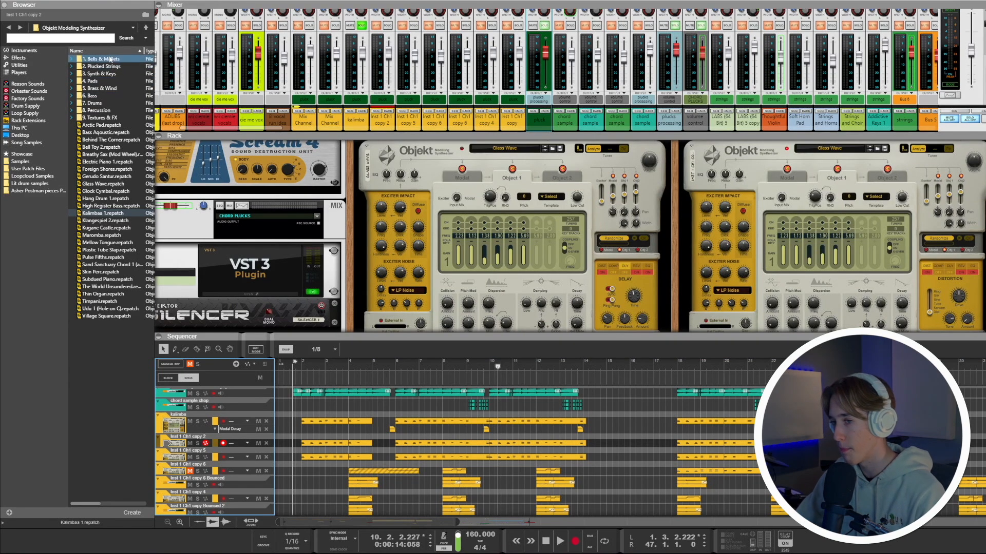
pyautogui.doubleClick(92, 59)
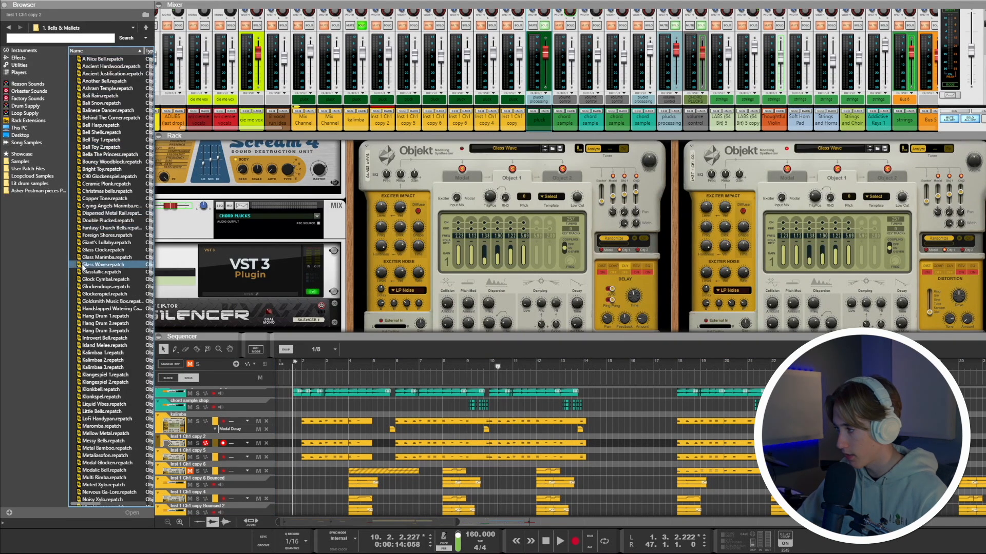
pyautogui.moveTo(90, 265); pyautogui.dragTo(463, 211)
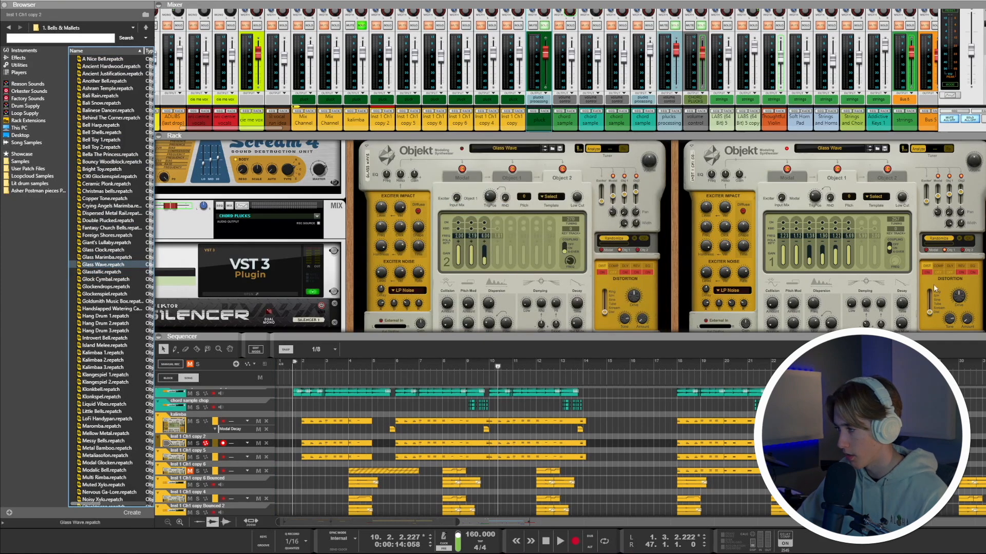
# Step: Enlarge the rack and compare the Glass Wave Objekt with the one on Inst 1 Ch1 copy 2
pyautogui.scroll(-2, 837, 229)
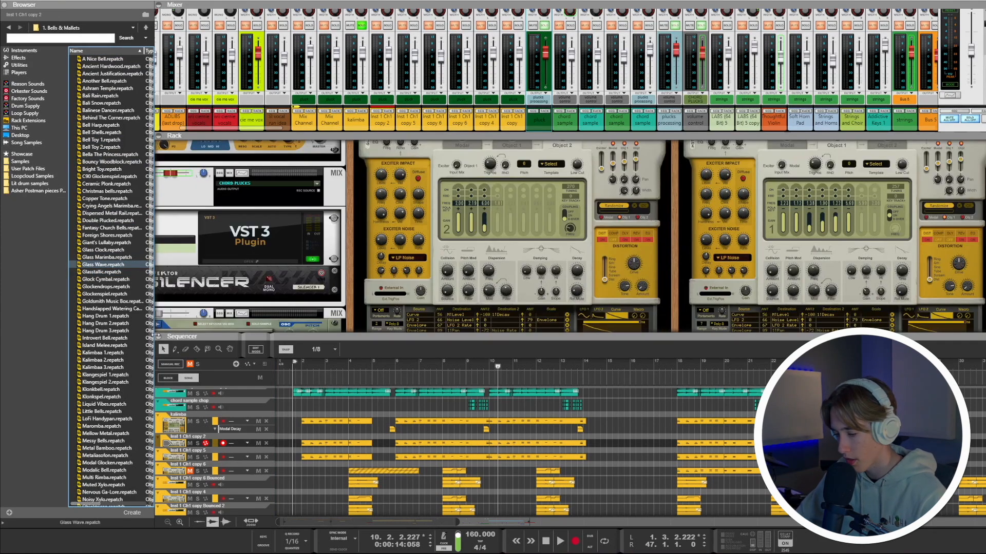
pyautogui.click(158, 337)
pyautogui.scroll(3, 685, 384)
pyautogui.scroll(-2, 685, 383)
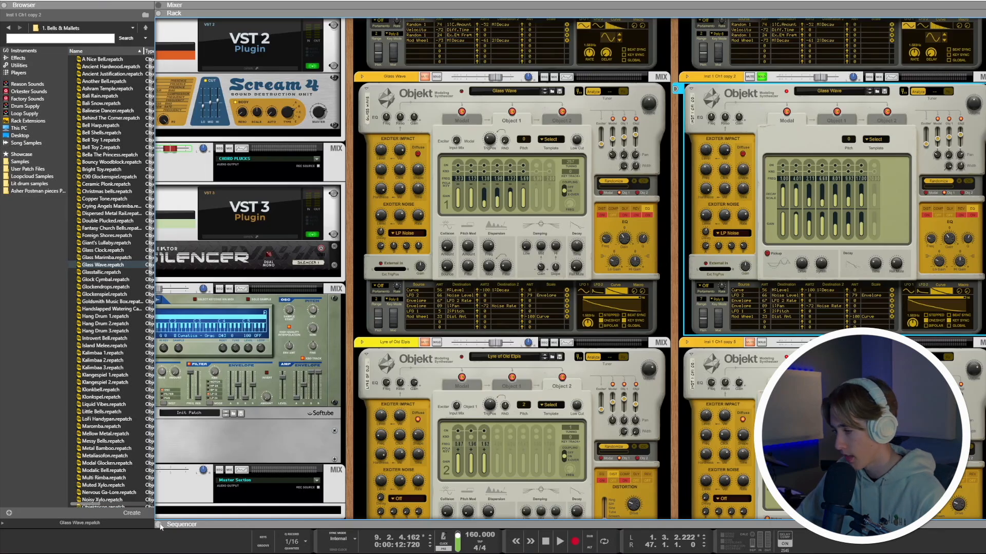
# Step: Show the sequencer again, select the Inst 1 Ch1 copy 5 track and look over its Objekt in the rack
pyautogui.click(160, 525)
pyautogui.click(176, 394)
pyautogui.scroll(-2, 687, 97)
pyautogui.scroll(1, 760, 59)
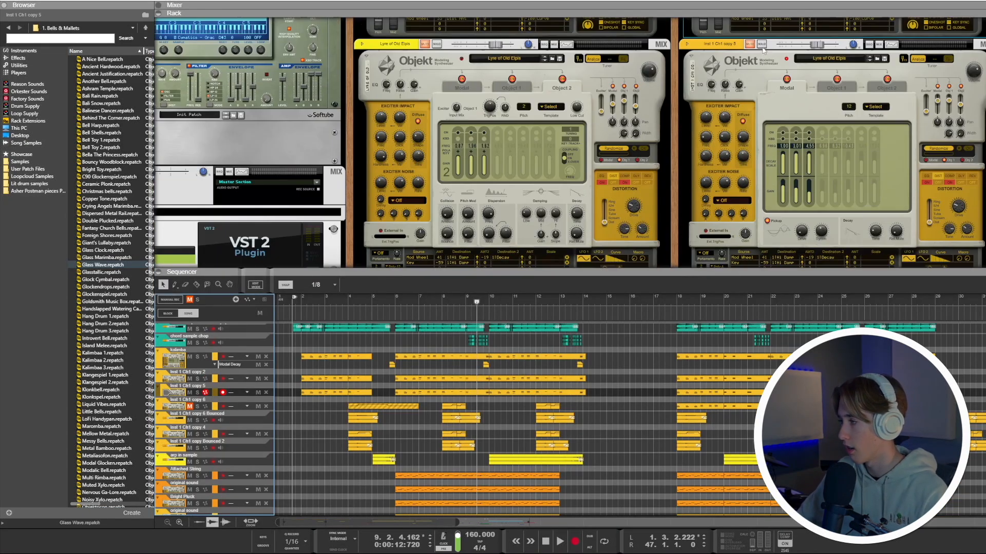
pyautogui.scroll(4, 763, 46)
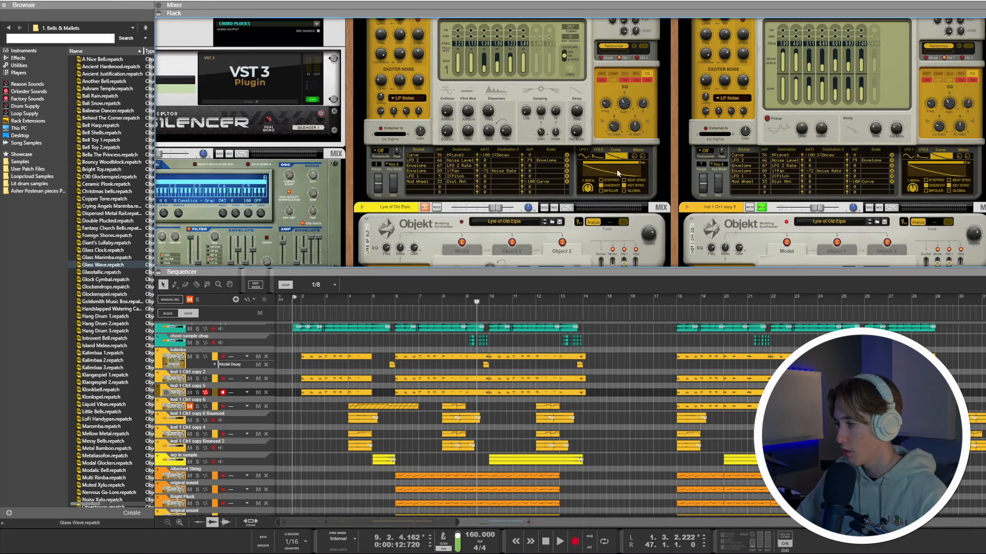
pyautogui.scroll(5, 597, 163)
pyautogui.scroll(-6, 559, 127)
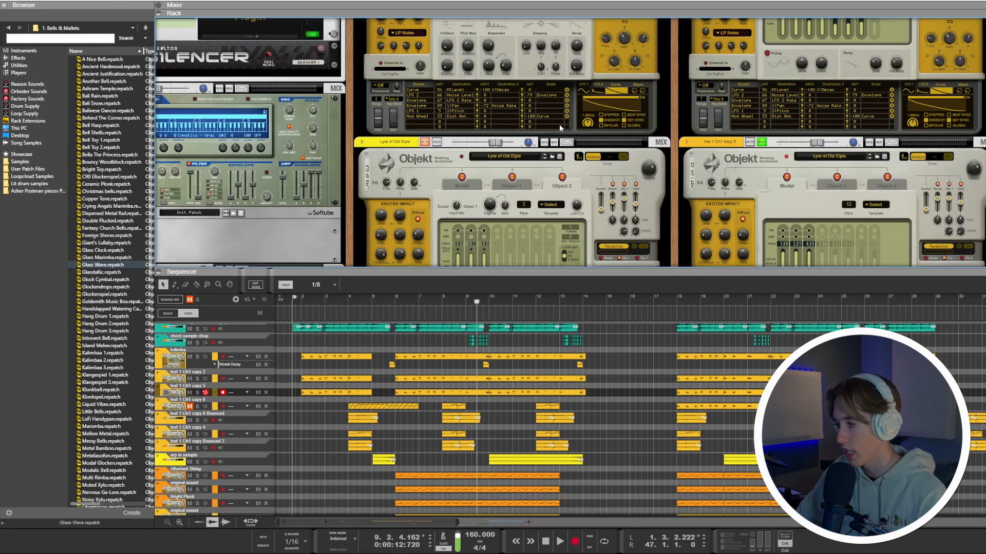
# Step: Browse the Lyre of Old Elpis patch folder and compare that Objekt with the one on Inst 1 Ch1 copy 5
pyautogui.click(552, 156)
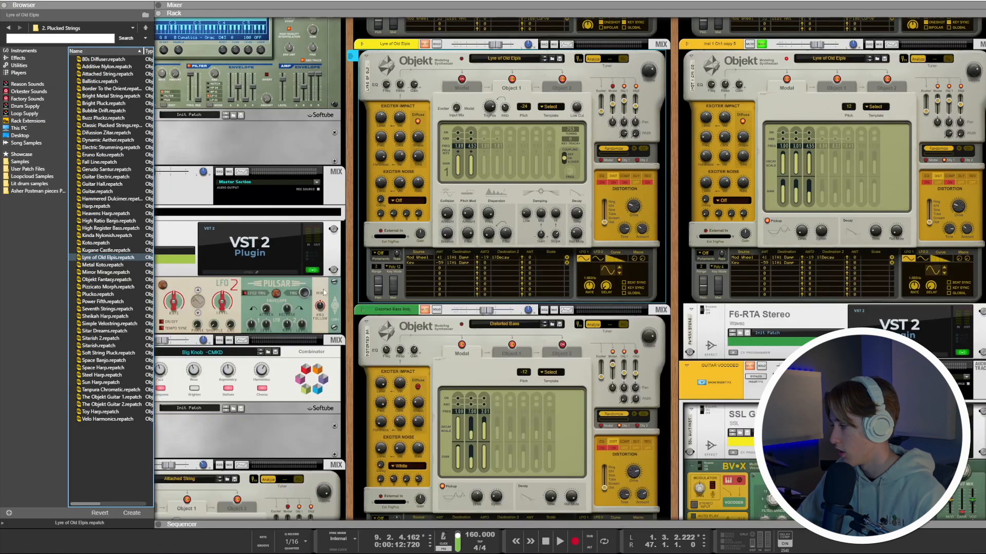
pyautogui.scroll(2, 755, 269)
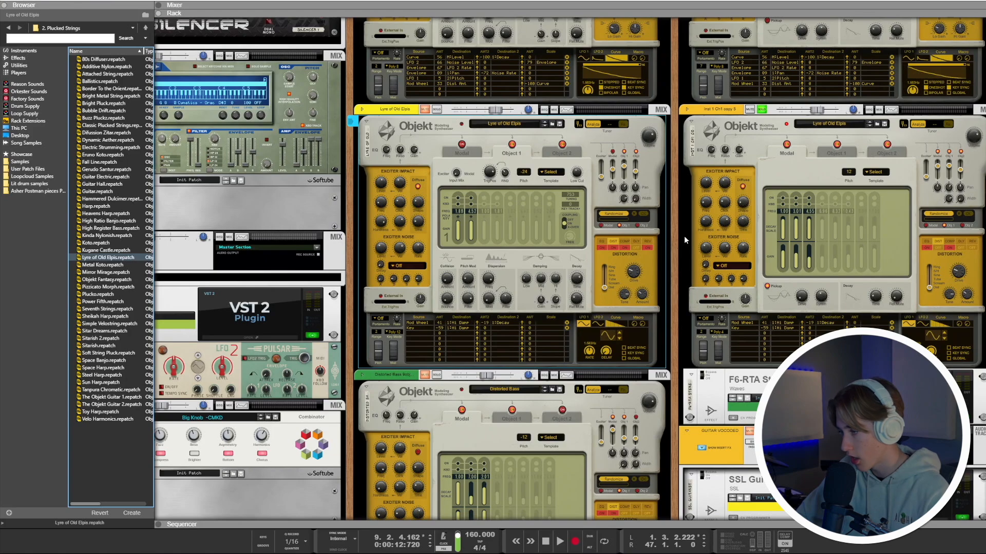
pyautogui.click(818, 197)
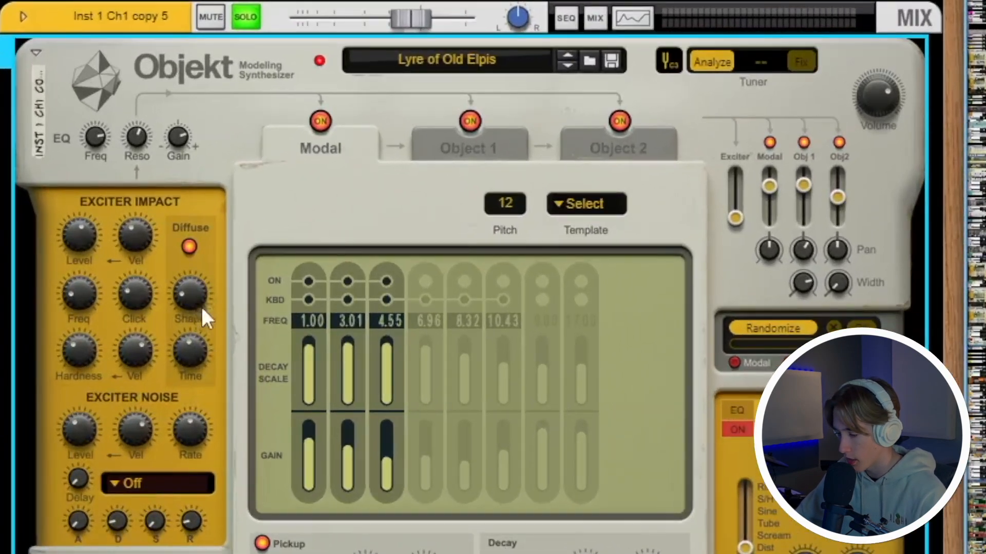
pyautogui.press('F7')
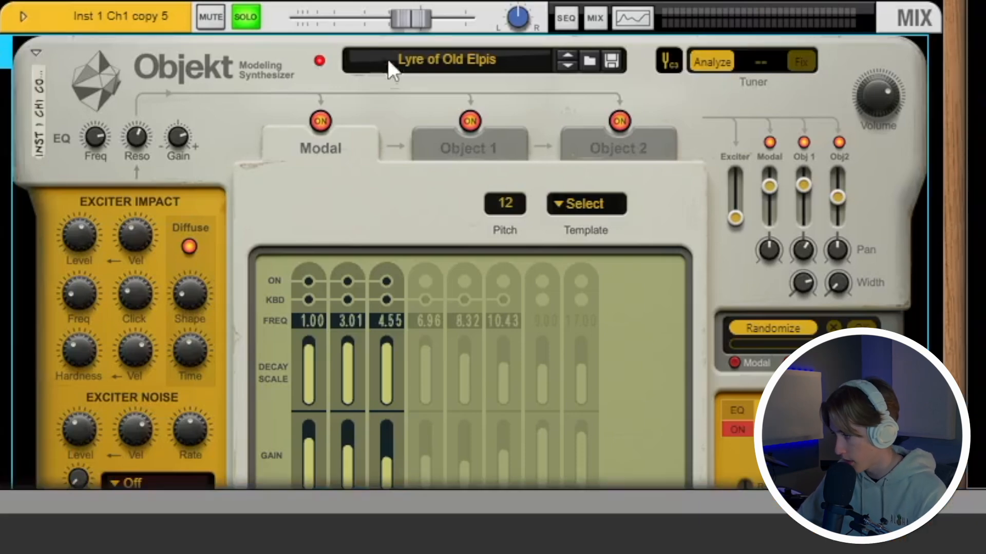
pyautogui.scroll(-3, 273, 90)
pyautogui.moveTo(193, 205)
pyautogui.mouseDown()
pyautogui.moveTo(191, 148)
pyautogui.moveTo(192, 205)
pyautogui.mouseUp()
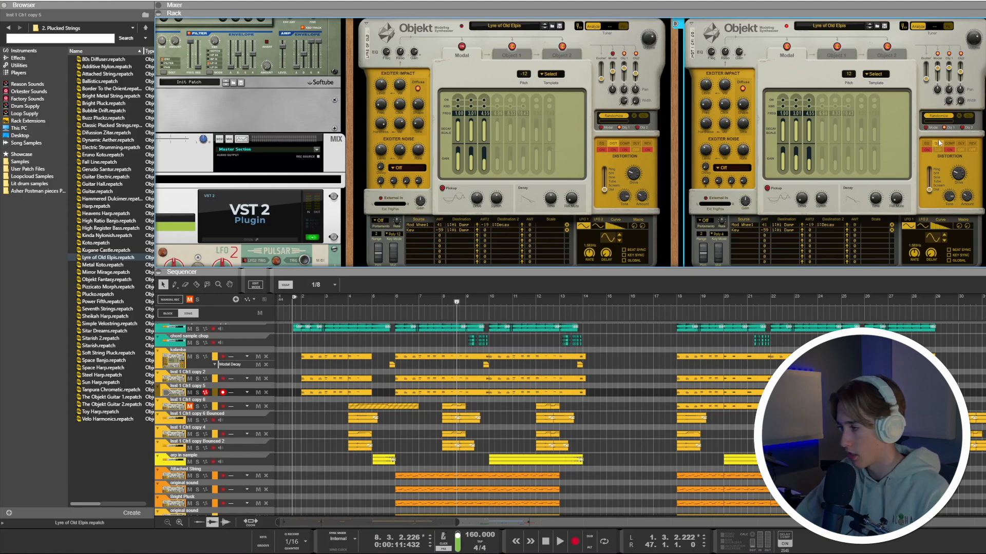
pyautogui.scroll(-2, 939, 139)
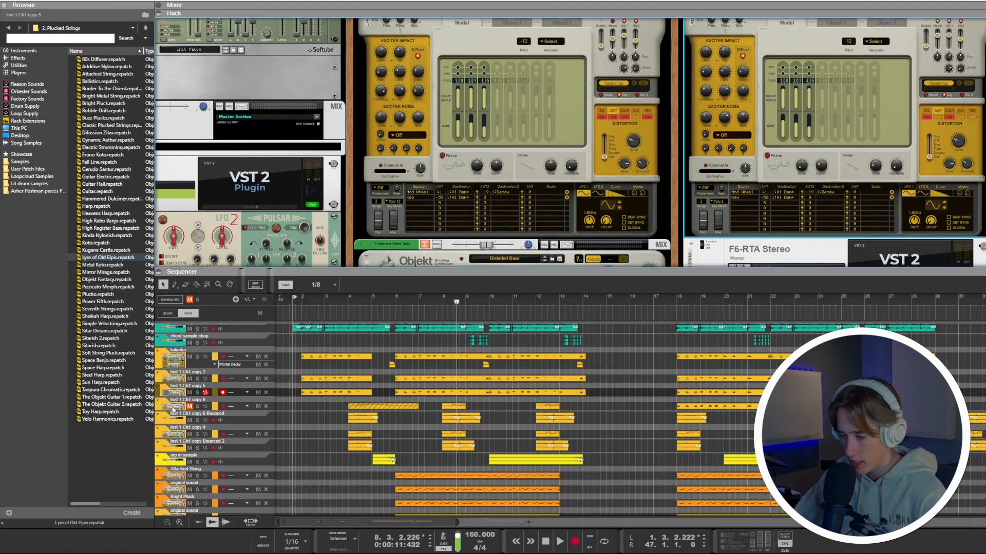
# Step: Select the upper chord sample track and listen to it from the start of the song
pyautogui.scroll(-2, 173, 409)
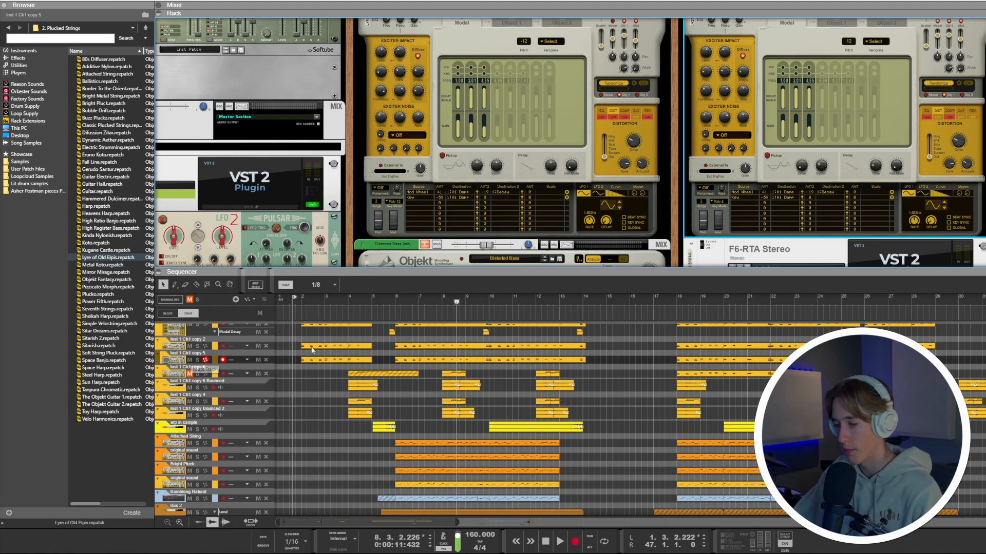
pyautogui.scroll(4, 313, 355)
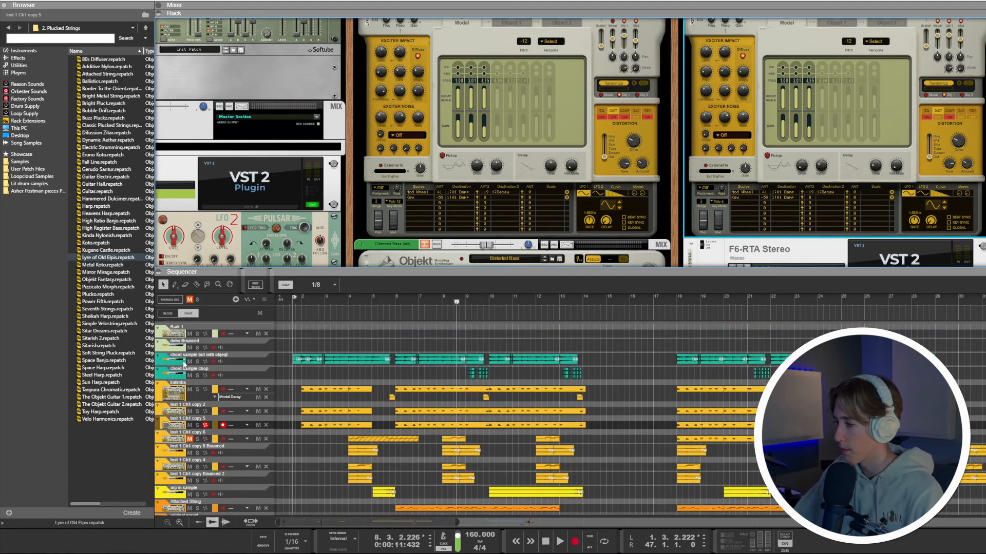
pyautogui.click(179, 363)
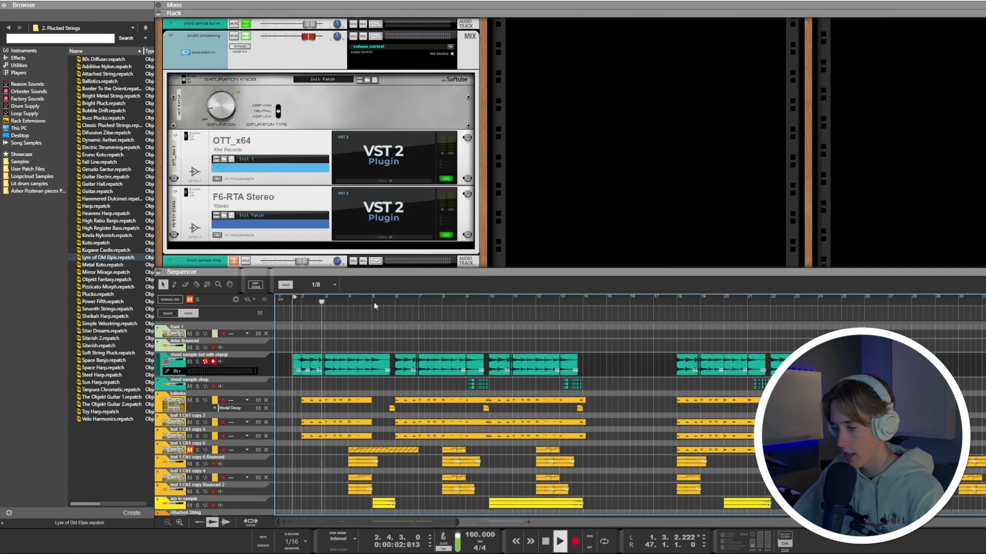
pyautogui.press('space')
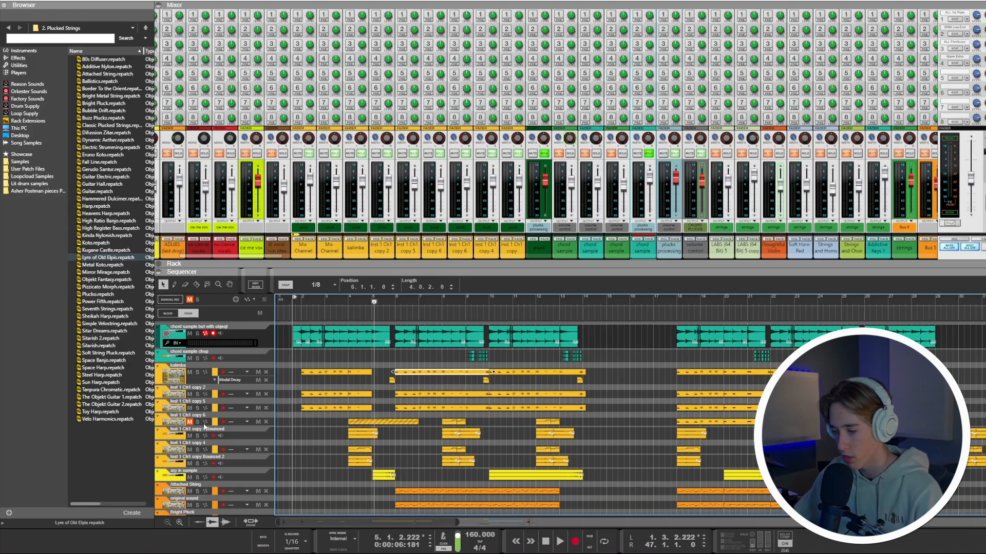
# Step: Unmute the Inst 1 Ch1 copy 6 track and open its first clip to inspect the A2 note
pyautogui.click(182, 424)
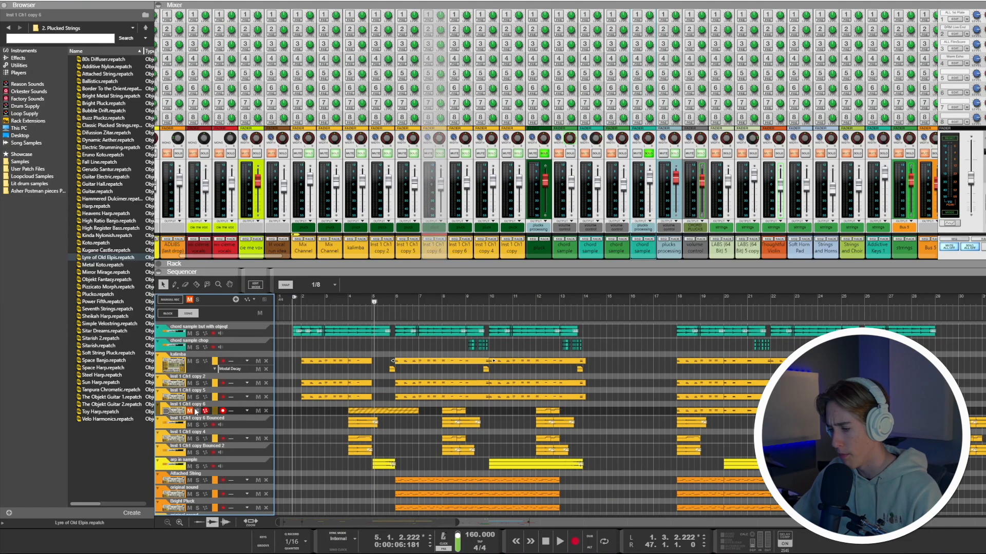
pyautogui.click(191, 409)
pyautogui.doubleClick(352, 412)
pyautogui.click(519, 347)
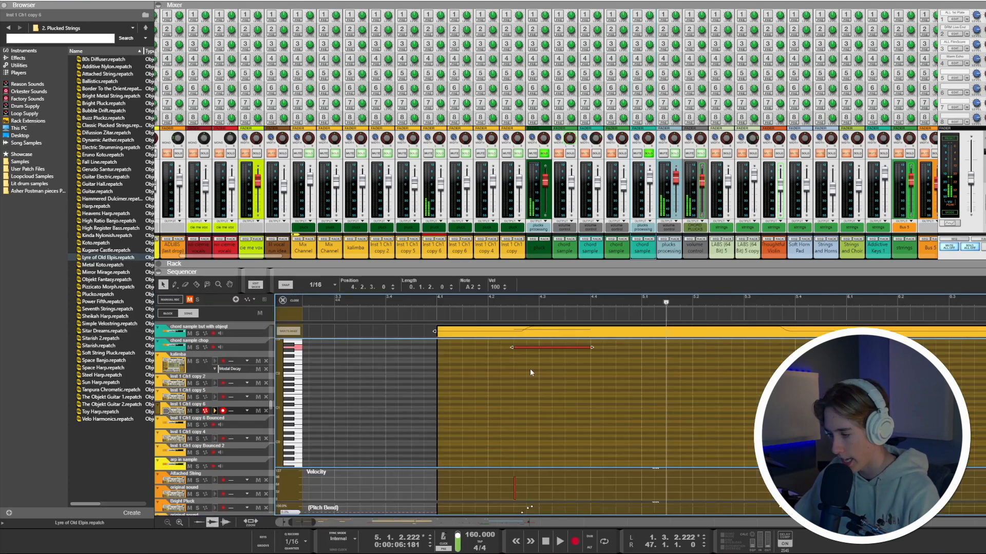
pyautogui.scroll(2, 524, 369)
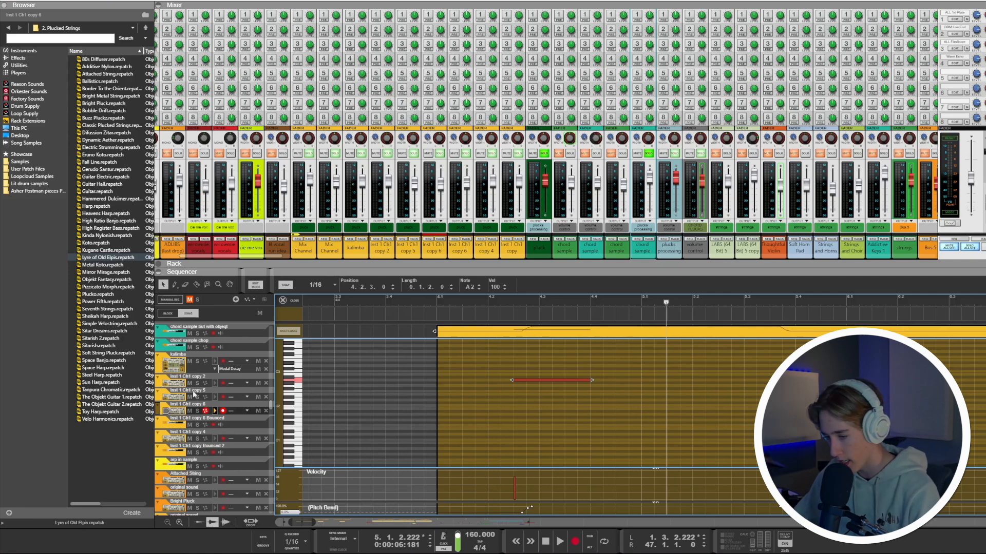
# Step: Compare the bar 4 notes of Inst 1 Ch1 copy 2 and copy 5 with those of copy 6
pyautogui.click(178, 383)
pyautogui.scroll(2, 488, 372)
pyautogui.moveTo(528, 372); pyautogui.dragTo(515, 397)
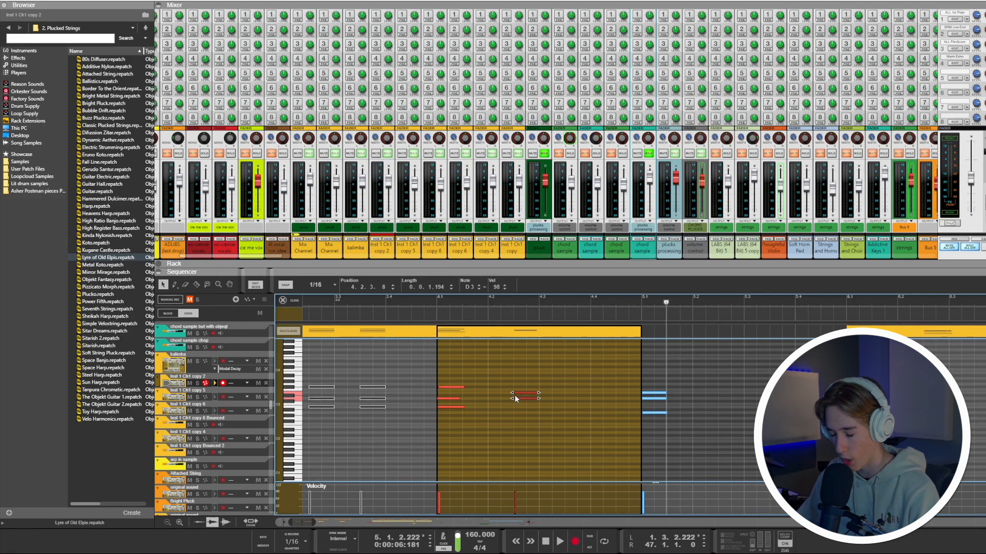
pyautogui.click(177, 397)
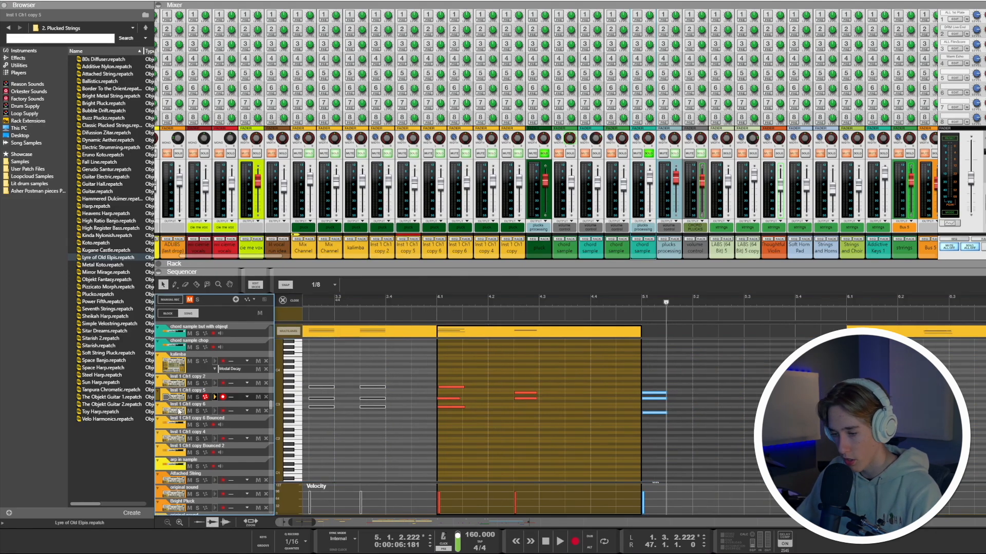
pyautogui.click(175, 411)
# Step: Listen to the Inst 1 Ch1 copy 6 note in solo, then select its bounced track
pyautogui.click(515, 413)
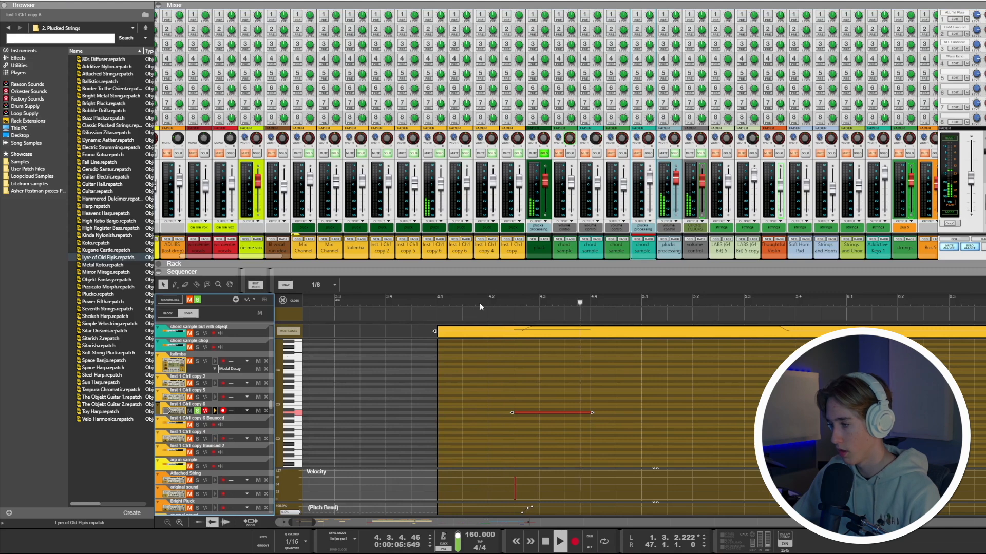
pyautogui.click(505, 302)
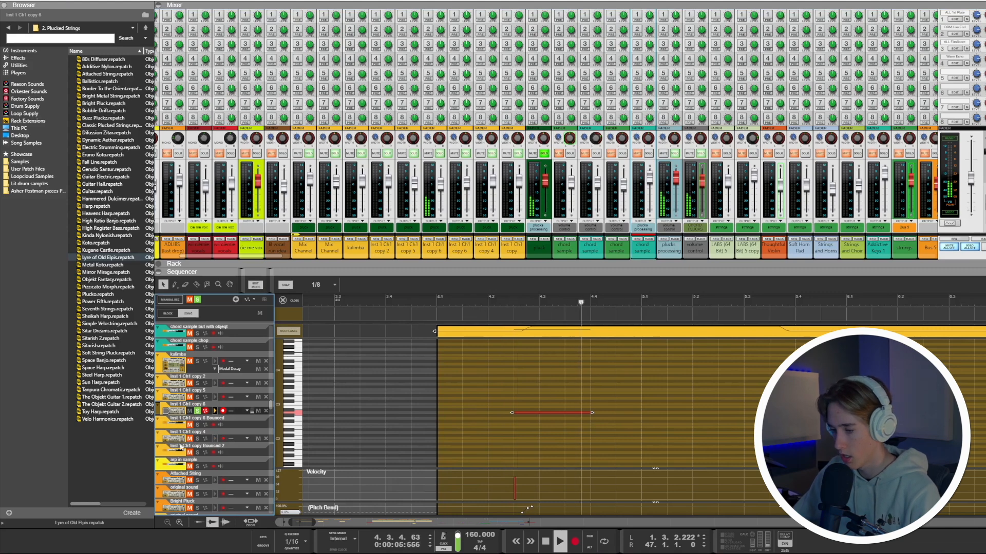
pyautogui.press('space')
pyautogui.click(188, 421)
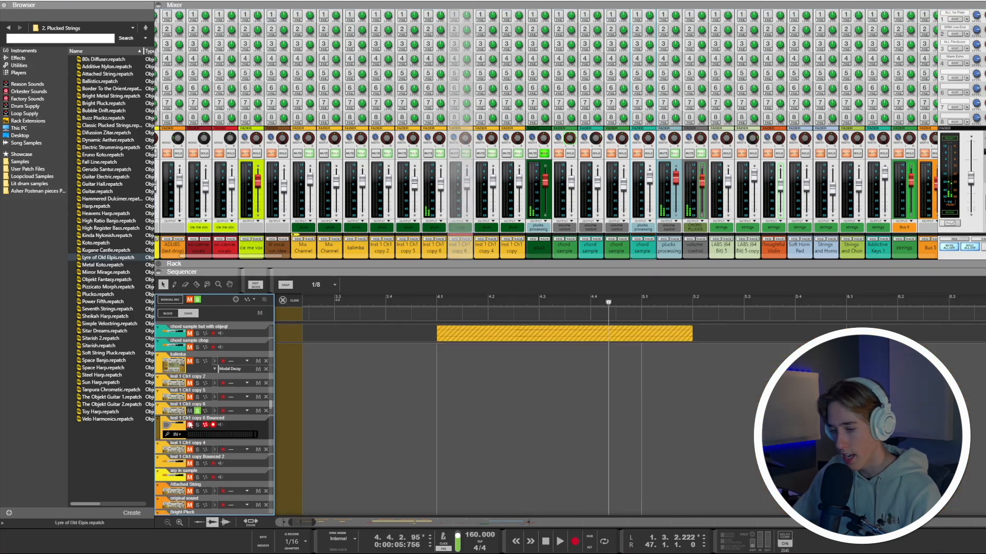
# Step: Close the clip editor, unsolo Inst 1 Ch1 copy Bounced 2 and play Inst 1 Ch1 copy 6 in solo from bar 8
pyautogui.click(282, 300)
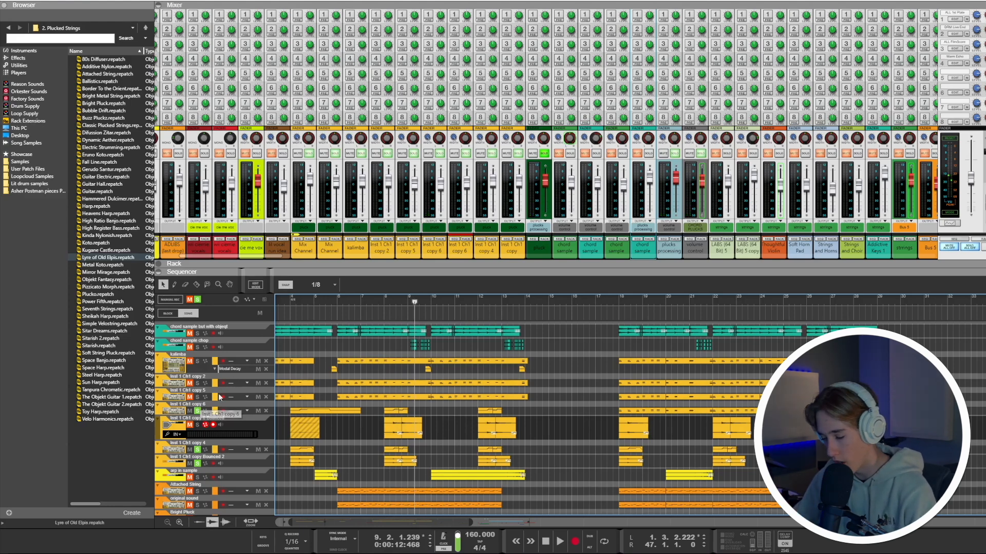
pyautogui.click(197, 464)
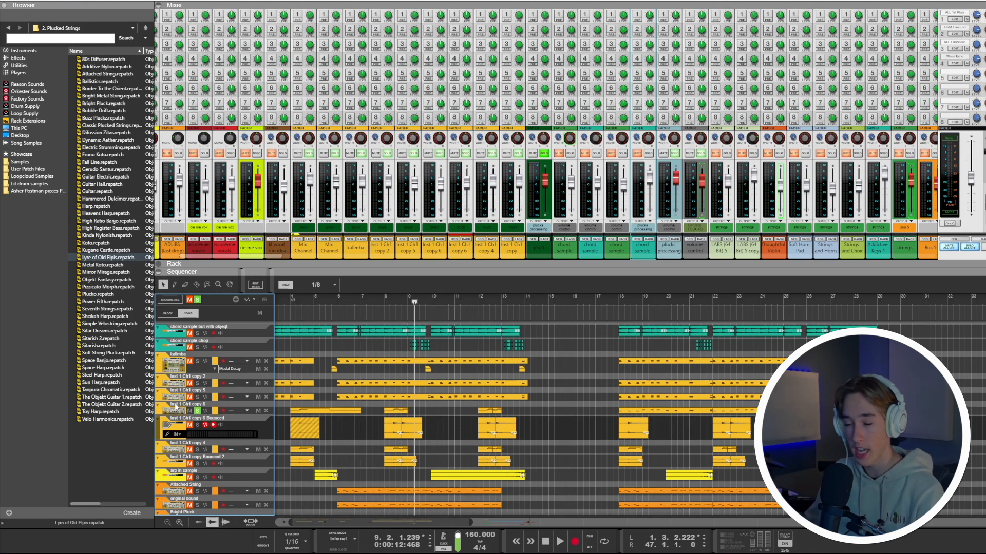
pyautogui.click(392, 298)
pyautogui.press('space')
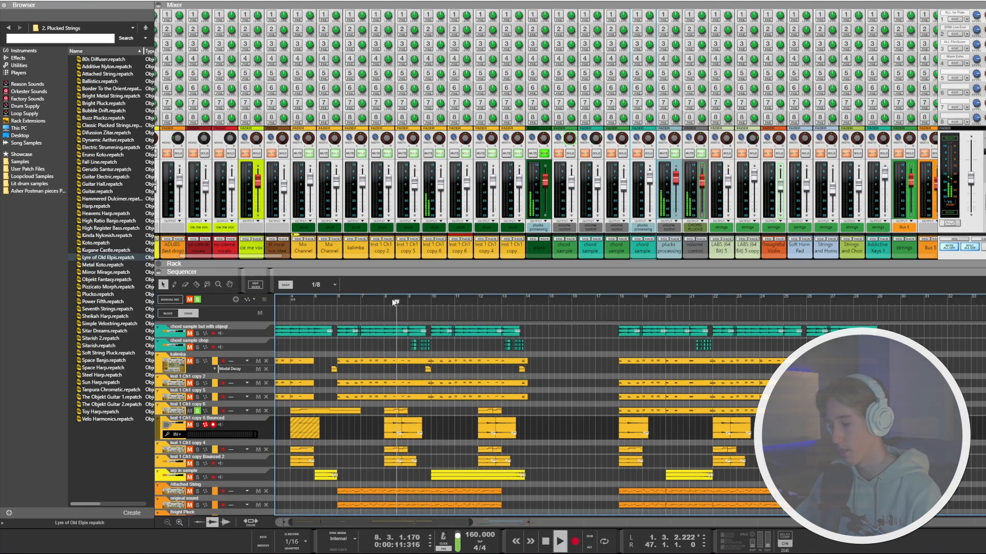
pyautogui.press('space')
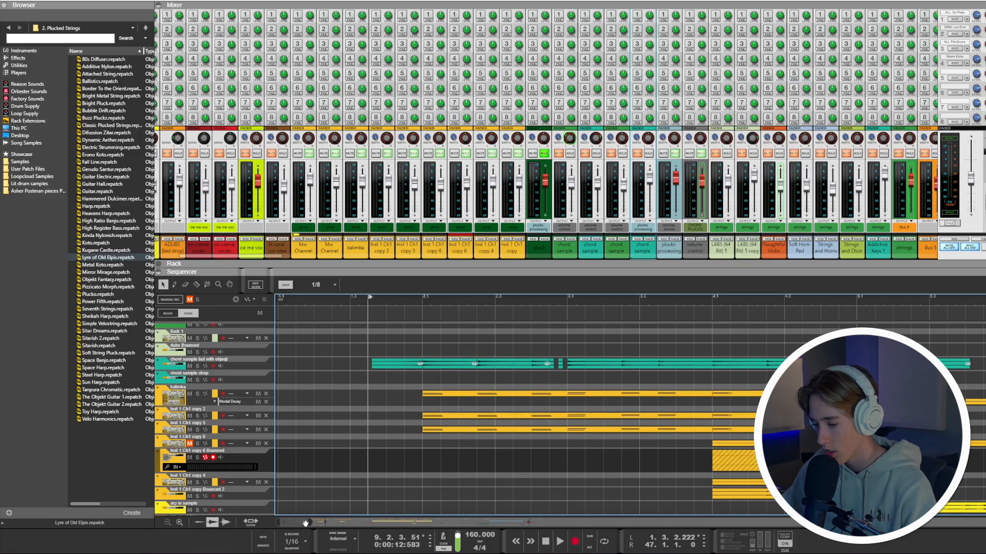
# Step: Audition the opening chords in short passages around bar 2
pyautogui.click(368, 298)
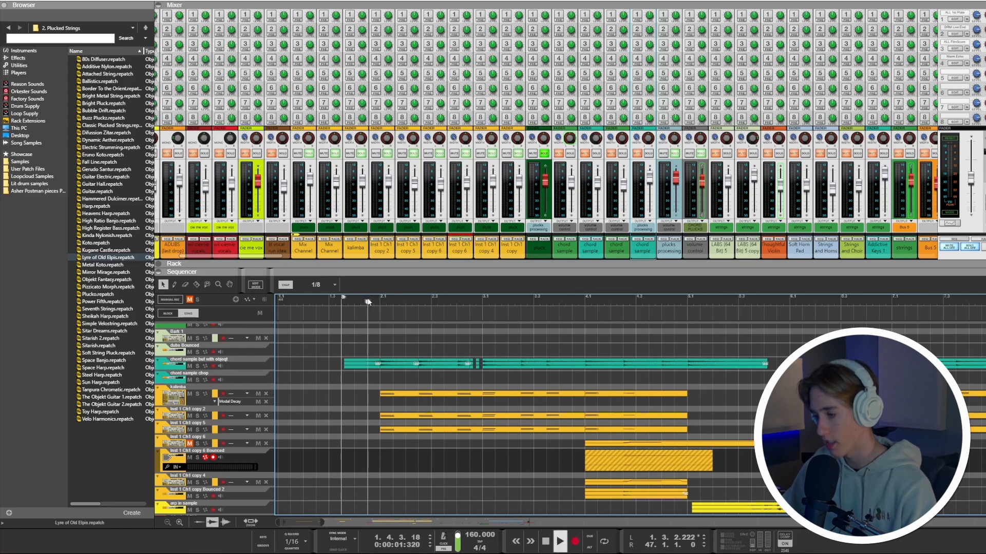
pyautogui.press('space')
pyautogui.press('space')
pyautogui.click(432, 302)
pyautogui.click(449, 303)
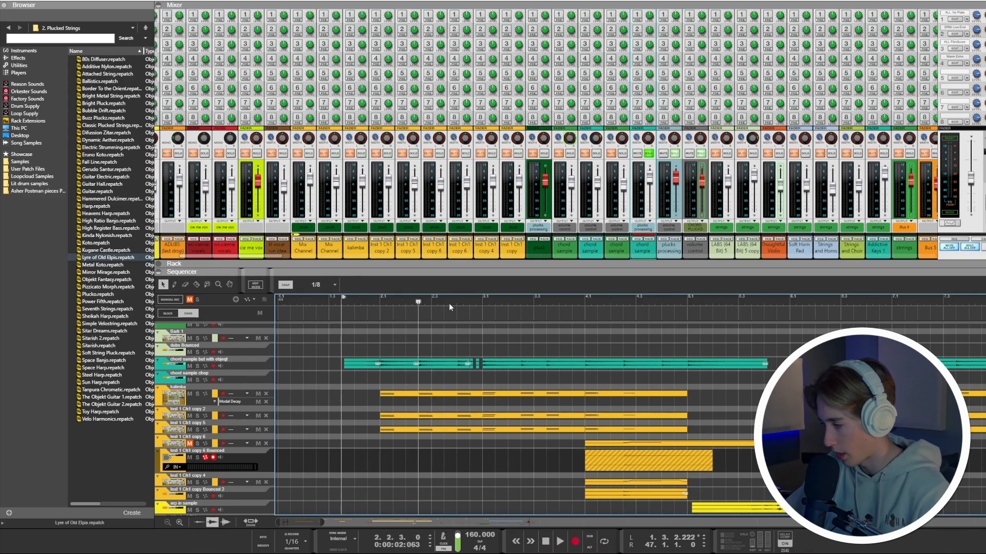
pyautogui.press('space')
pyautogui.press('space')
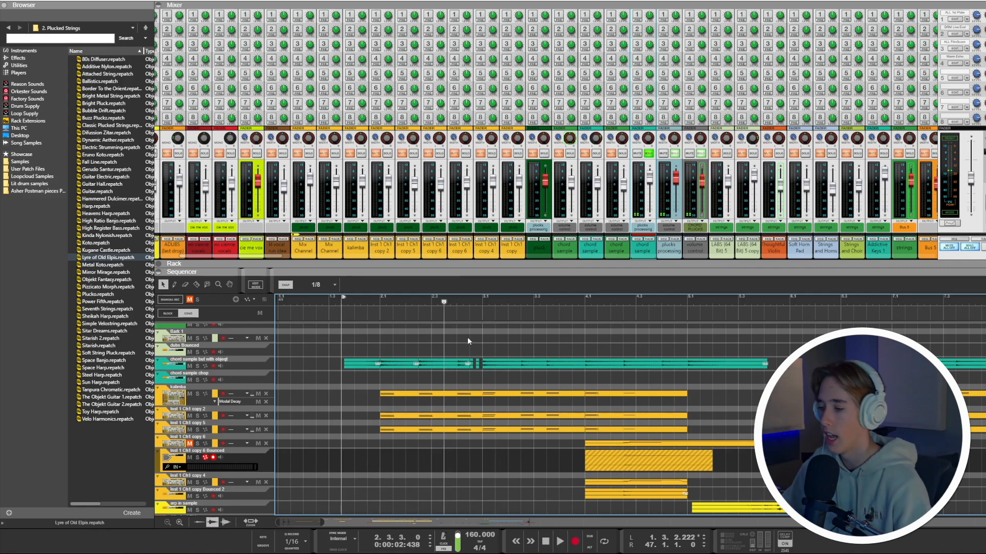
# Step: Set the snap to 1/16, trim the chord sample clip at 2.4.3 to a length of 0.0.1.0 and audition it
pyautogui.click(316, 284)
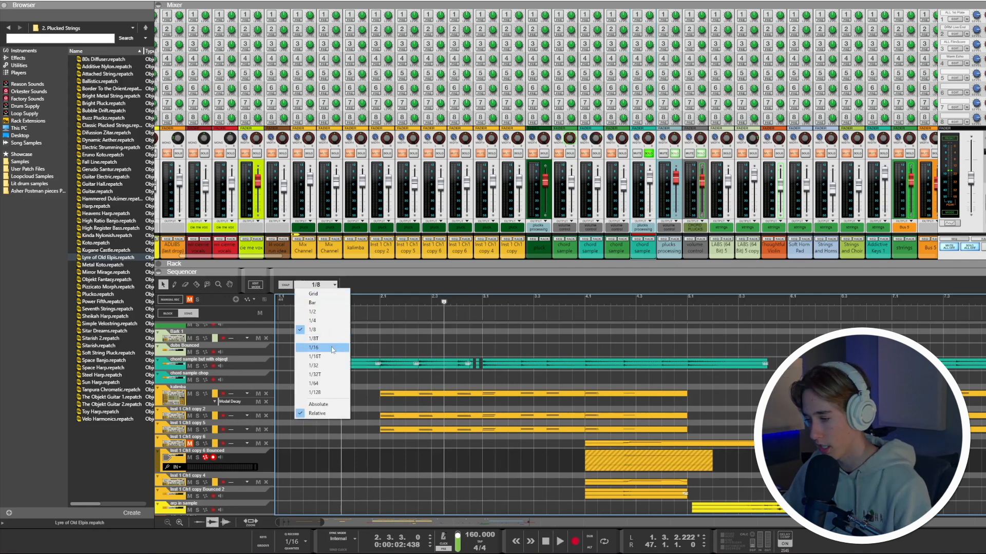
pyautogui.click(317, 339)
pyautogui.press('r')
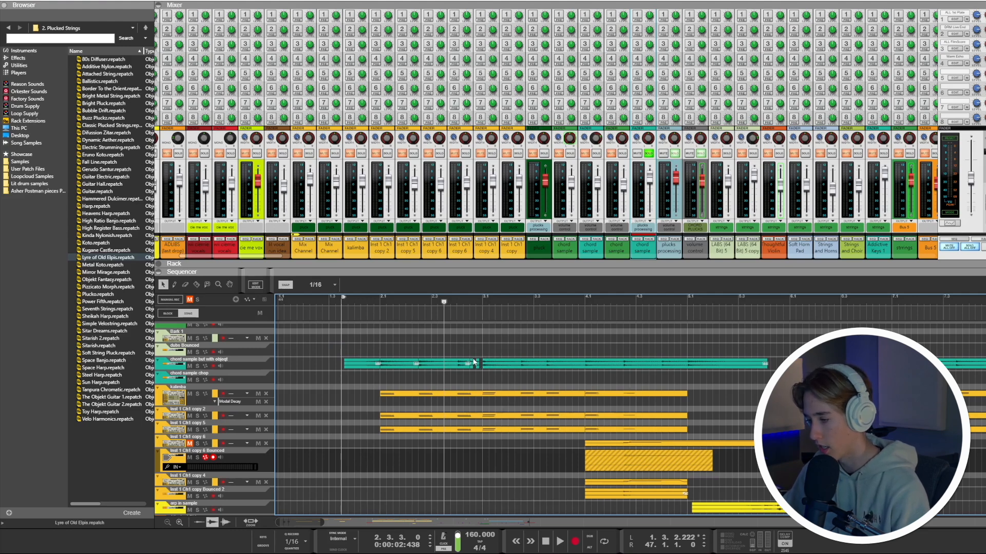
pyautogui.click(474, 363)
pyautogui.press('space')
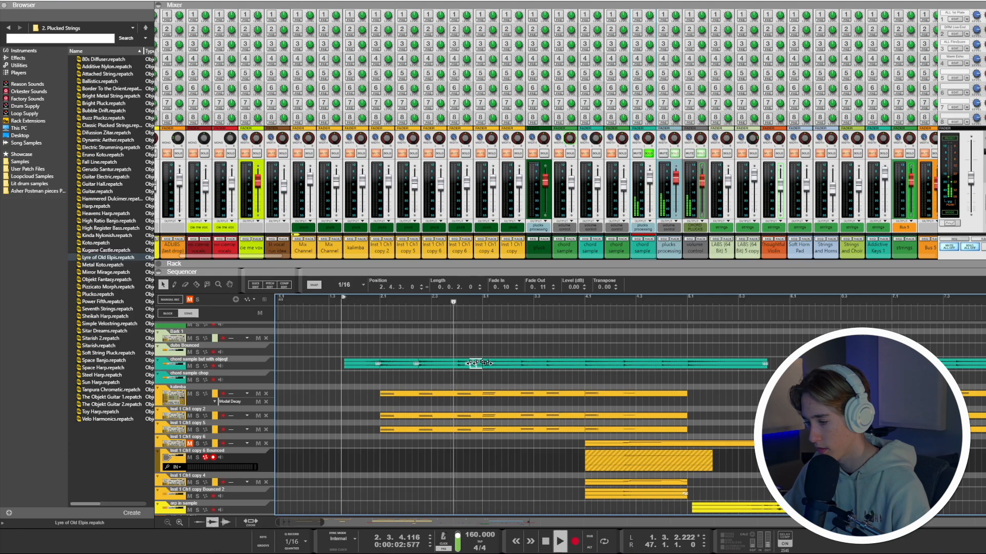
pyautogui.press('space')
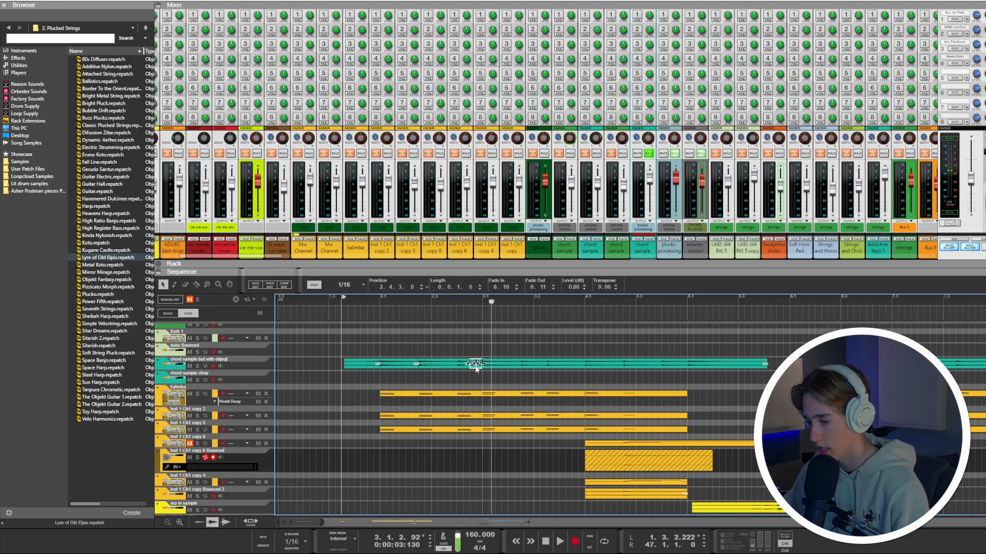
# Step: Trim the chord sample clip at 2.4.3 to about 0.0.0.102 without snapping and listen to the passage
pyautogui.moveTo(478, 364); pyautogui.dragTo(477, 364)
pyautogui.press('space')
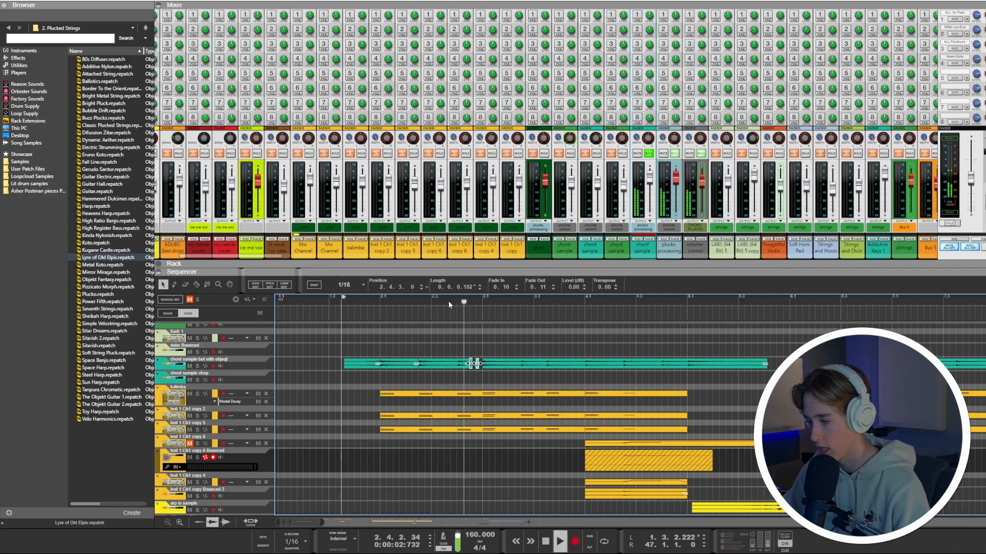
pyautogui.press('space')
# Step: Audition the chord sample chop clips in solo from around bar 9
pyautogui.scroll(-5, 460, 316)
pyautogui.scroll(5, 463, 327)
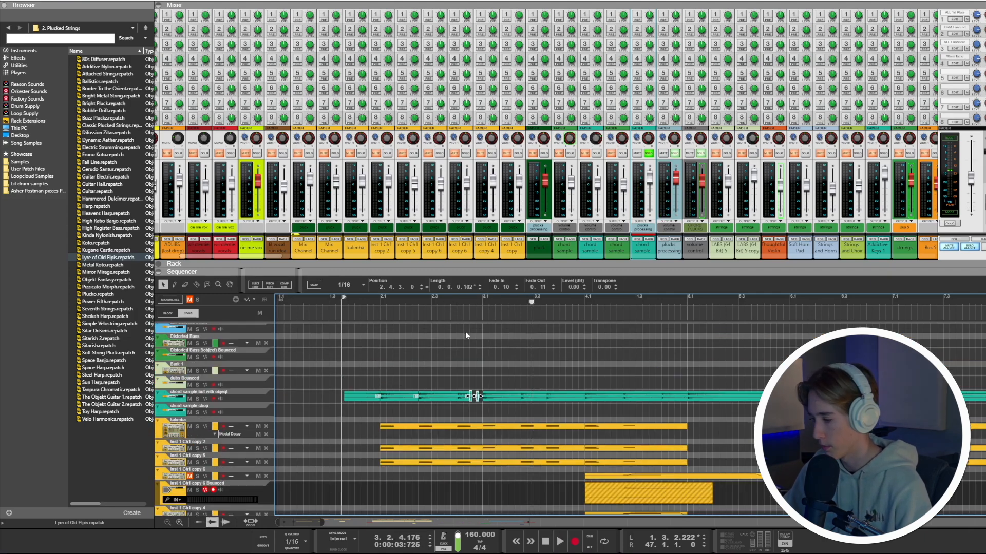
pyautogui.hscroll(5, 488, 378)
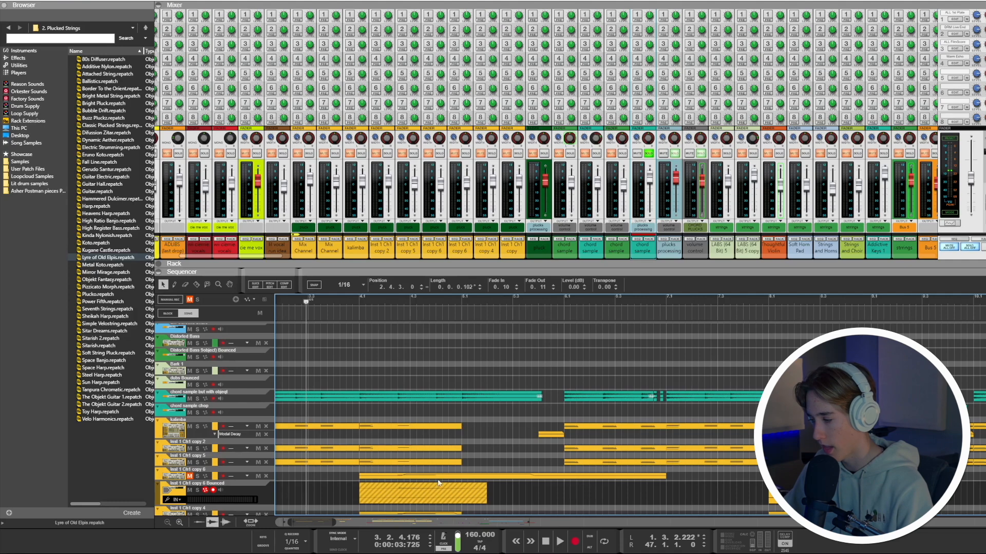
pyautogui.hscroll(5, 673, 381)
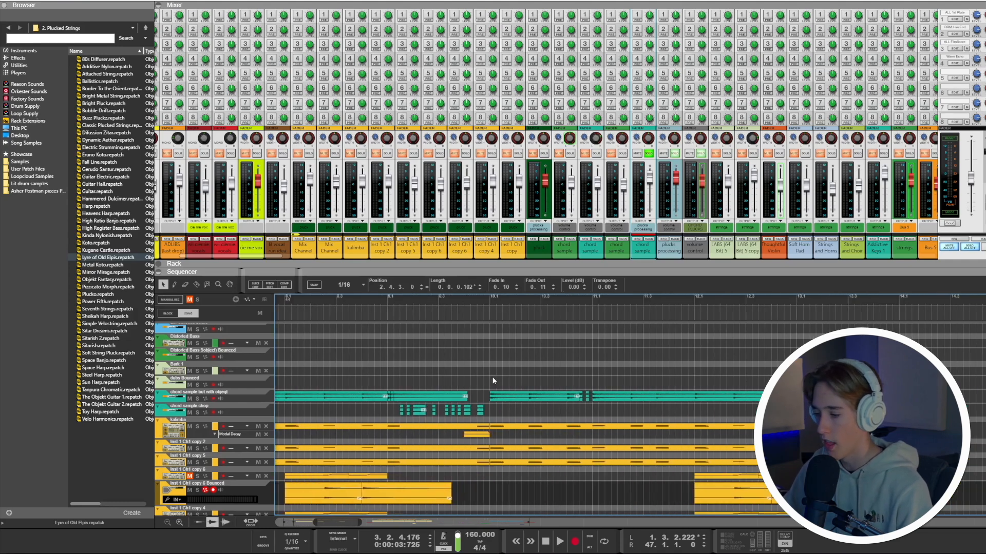
pyautogui.click(478, 298)
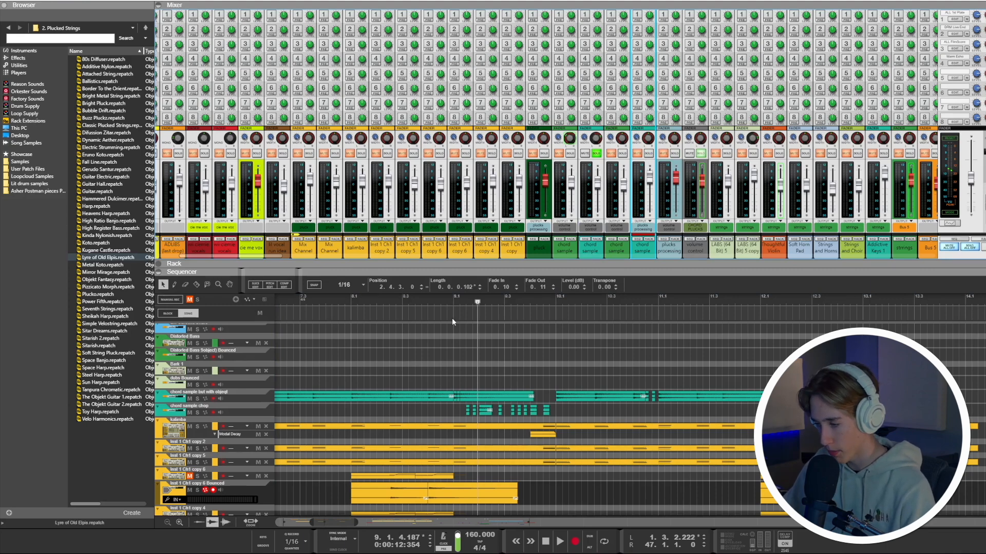
pyautogui.press('space')
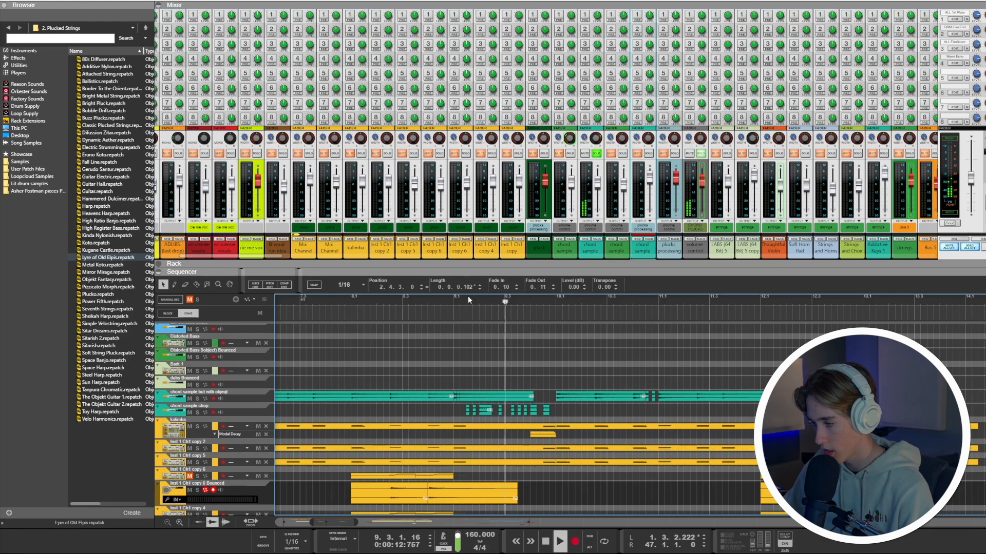
# Step: Show the Scream 4 on the chord sample chop track in the rack and fit the whole arrangement in the sequencer
pyautogui.press('F6')
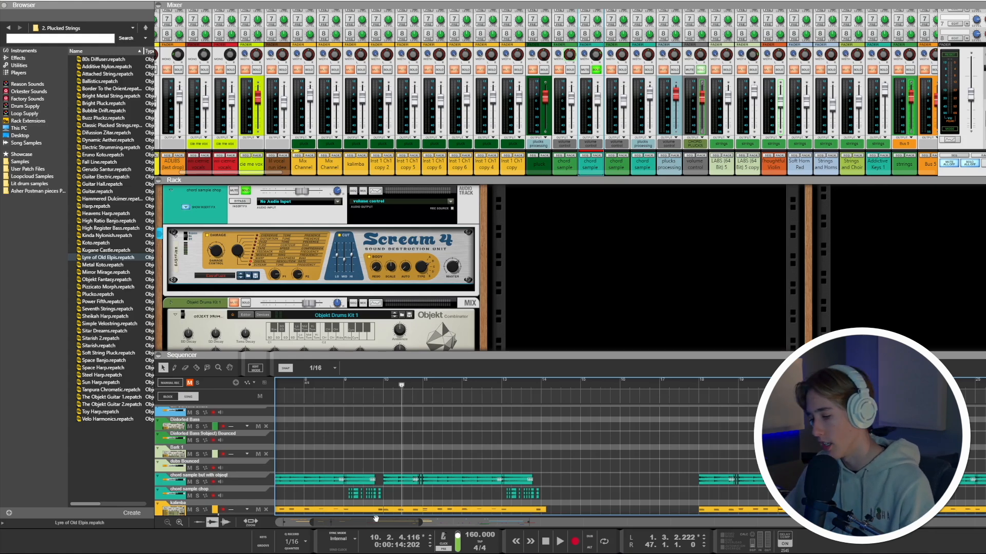
pyautogui.moveTo(310, 524); pyautogui.dragTo(277, 524)
pyautogui.moveTo(420, 523); pyautogui.dragTo(529, 522)
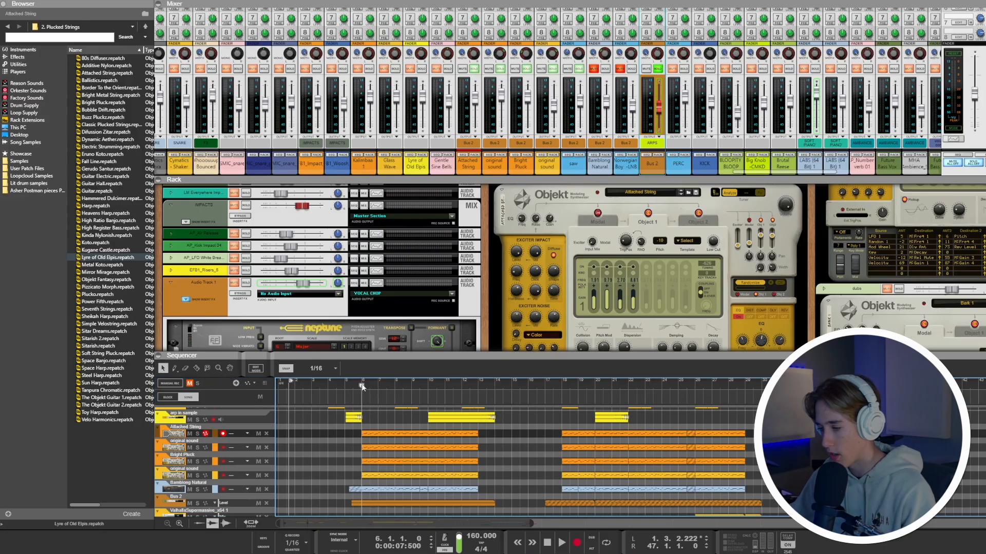
# Step: Examine the Attached String Objekt patch in the rack, including its Object 2 settings and EQ effect
pyautogui.scroll(-2, 687, 227)
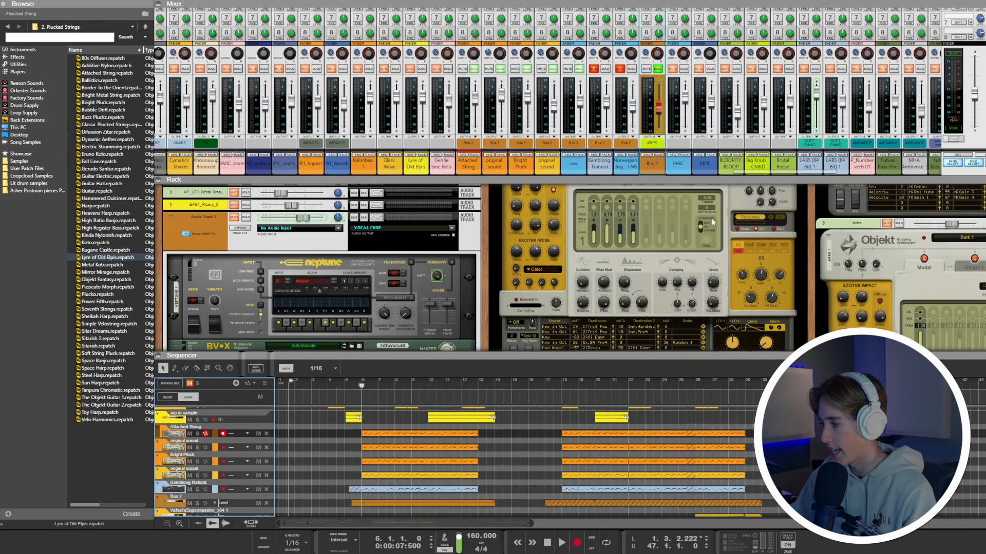
pyautogui.scroll(3, 685, 227)
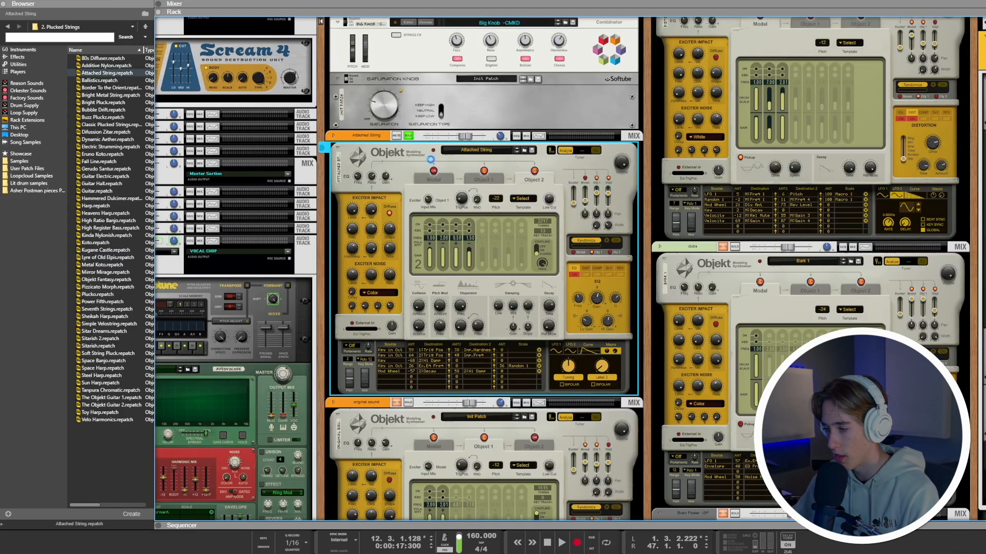
pyautogui.scroll(-2, 446, 200)
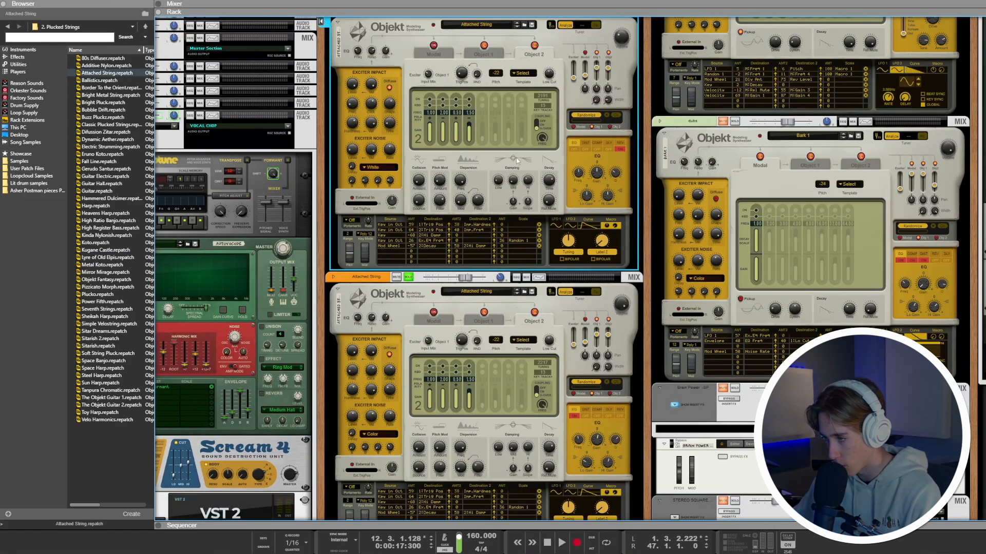
pyautogui.scroll(2, 401, 291)
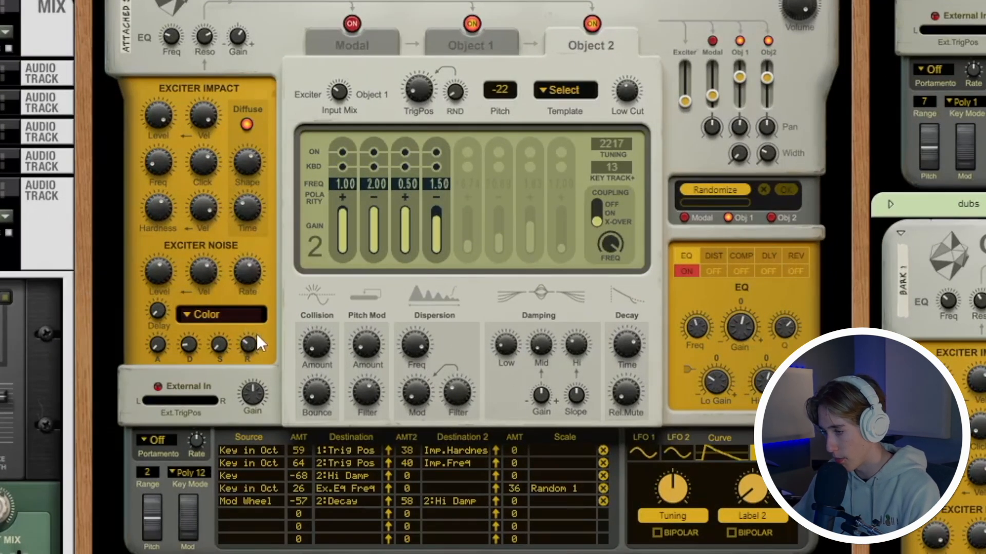
pyautogui.click(694, 255)
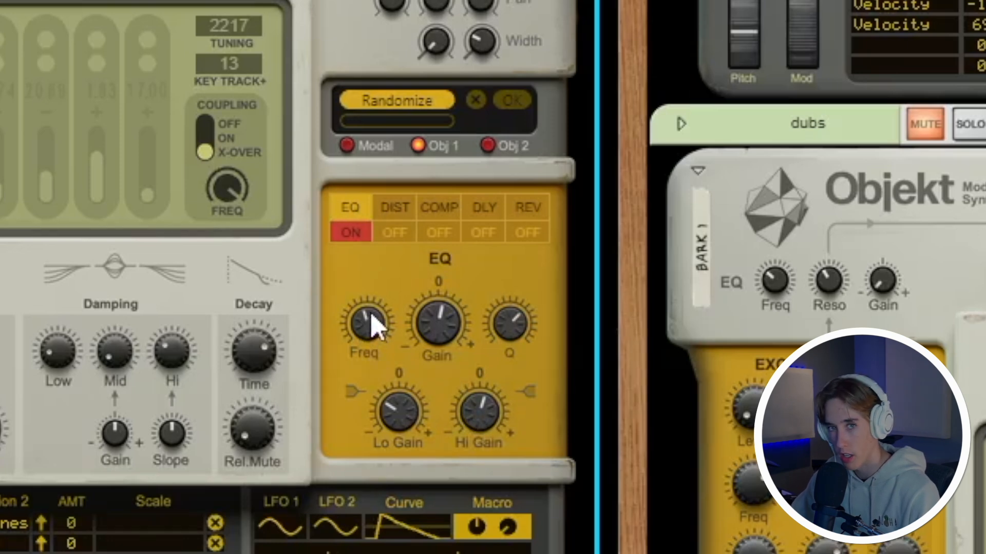
pyautogui.moveTo(401, 433)
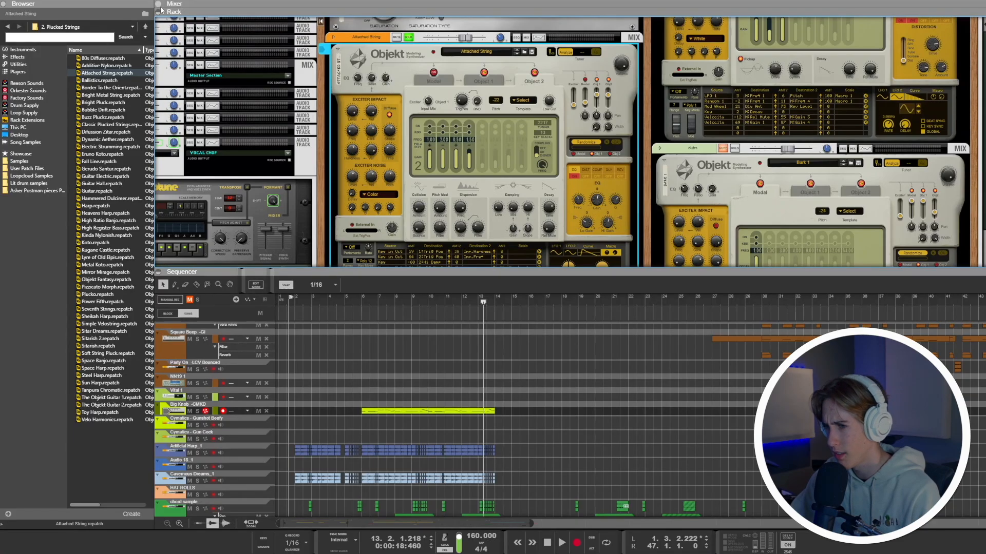
# Step: Restore the mixer view, locate the Bus 2 channel's effects and open ValhallaSupermassive to inspect its settings
pyautogui.click(160, 10)
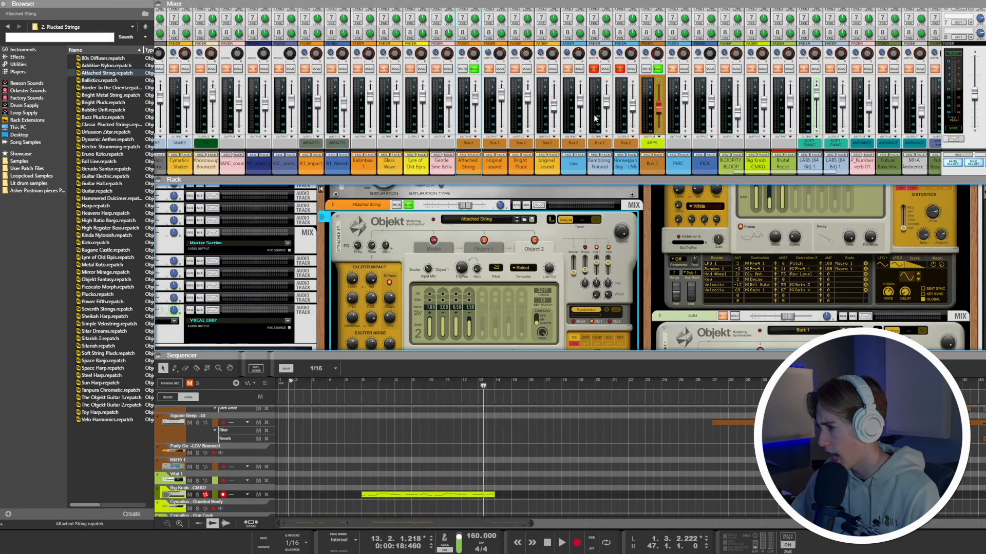
pyautogui.click(659, 155)
pyautogui.scroll(-4, 308, 261)
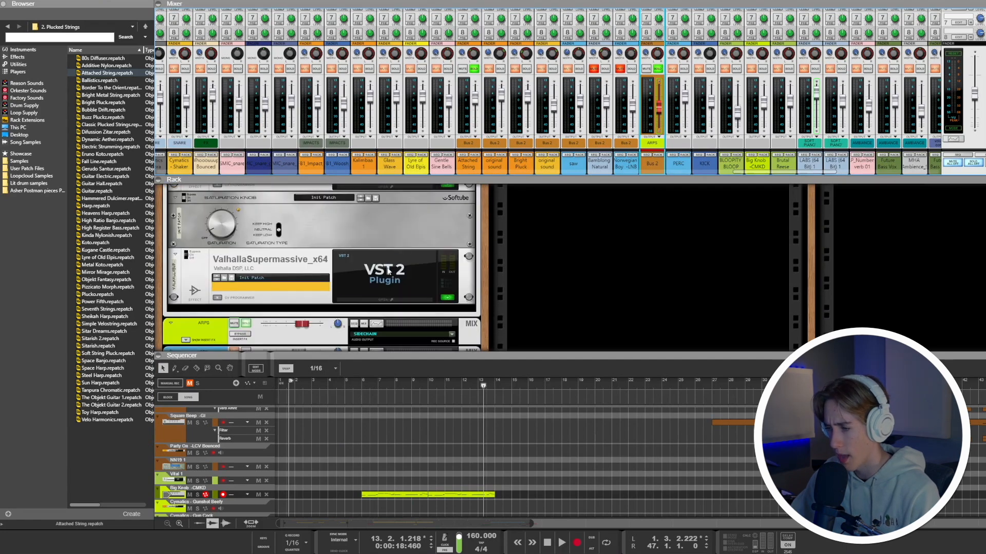
pyautogui.click(393, 273)
pyautogui.click(397, 273)
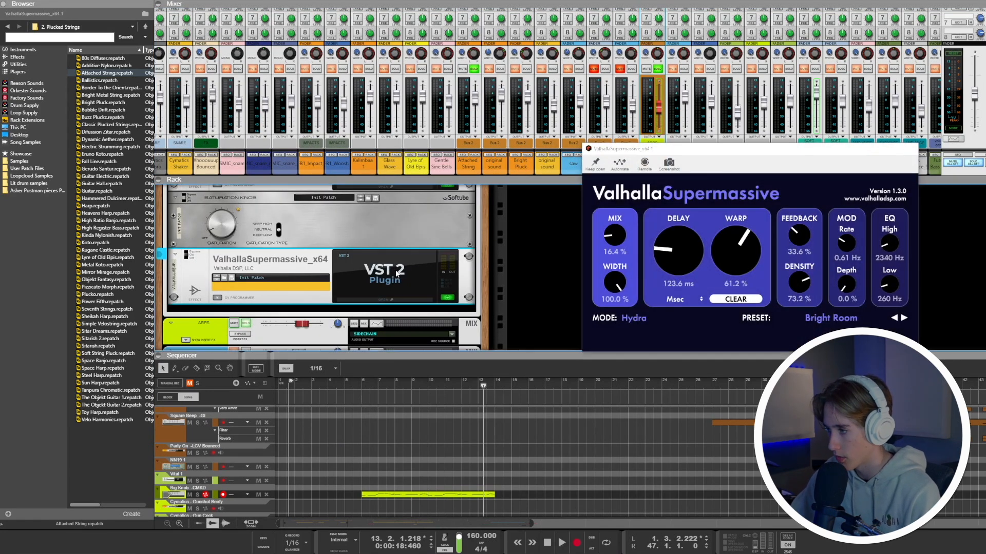
# Step: Load the Wood 1 template into the Modal section of the original sound track's Objekt
pyautogui.click(476, 160)
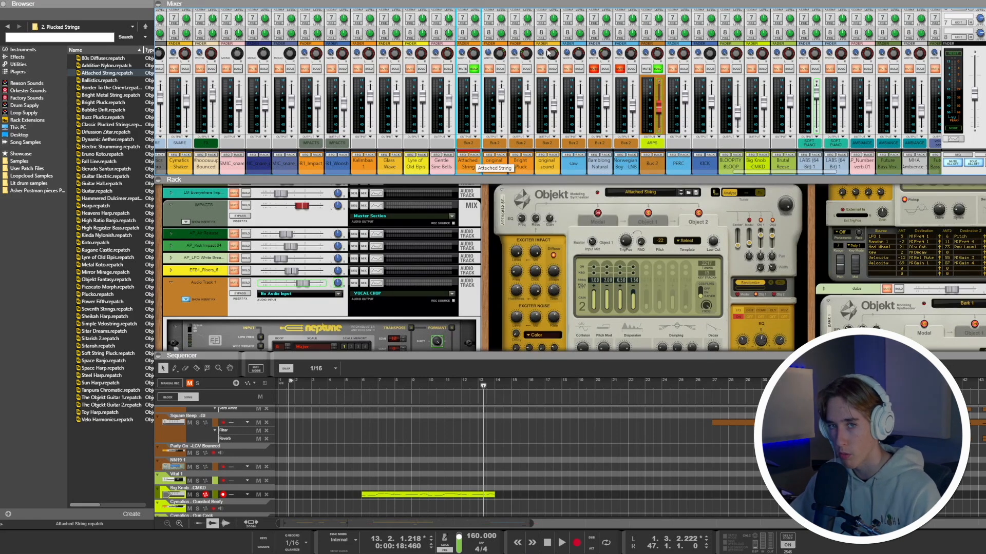
pyautogui.click(501, 154)
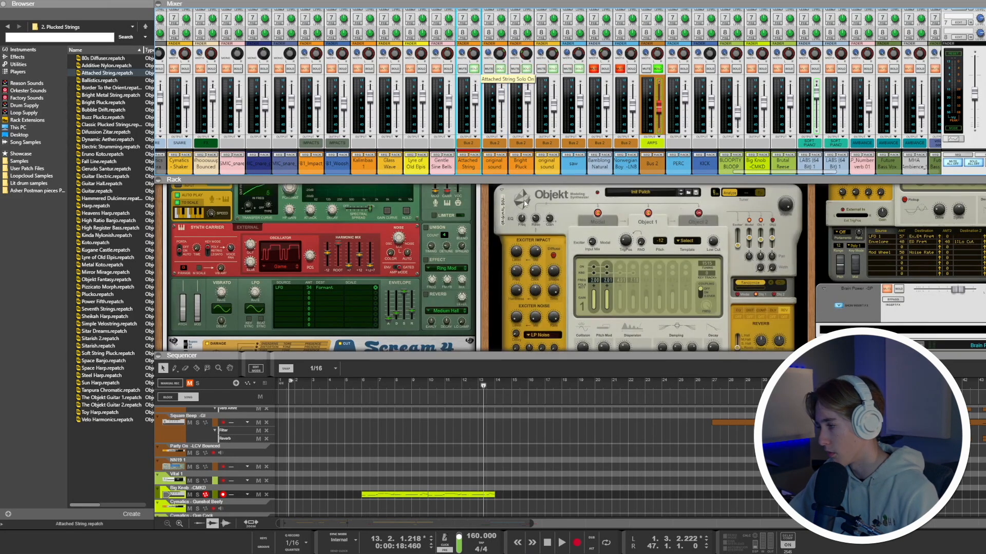
pyautogui.click(597, 221)
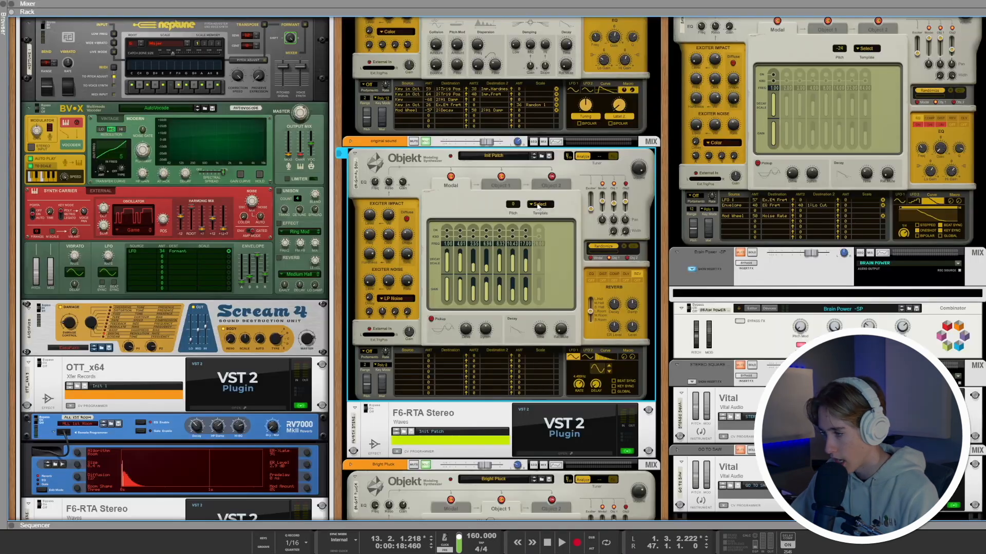
pyautogui.click(538, 205)
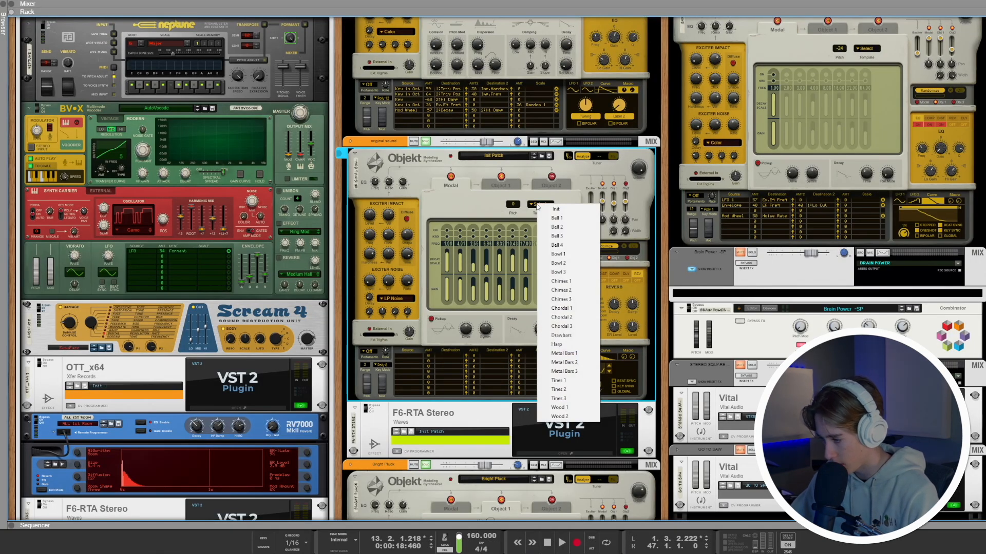
pyautogui.click(573, 408)
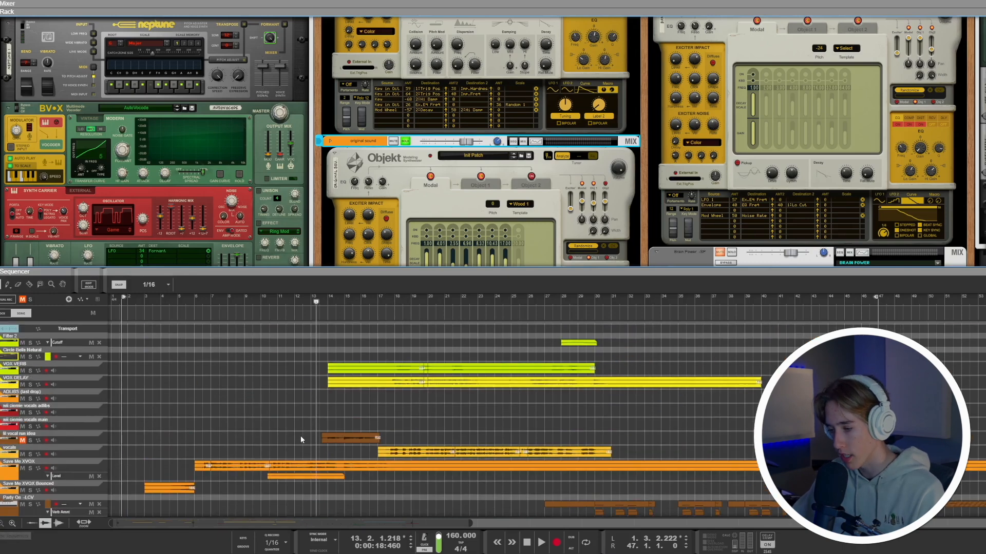
# Step: Move the song position to the start of bar 6 and adjust the original sound's Modal decay time
pyautogui.scroll(-15, 301, 439)
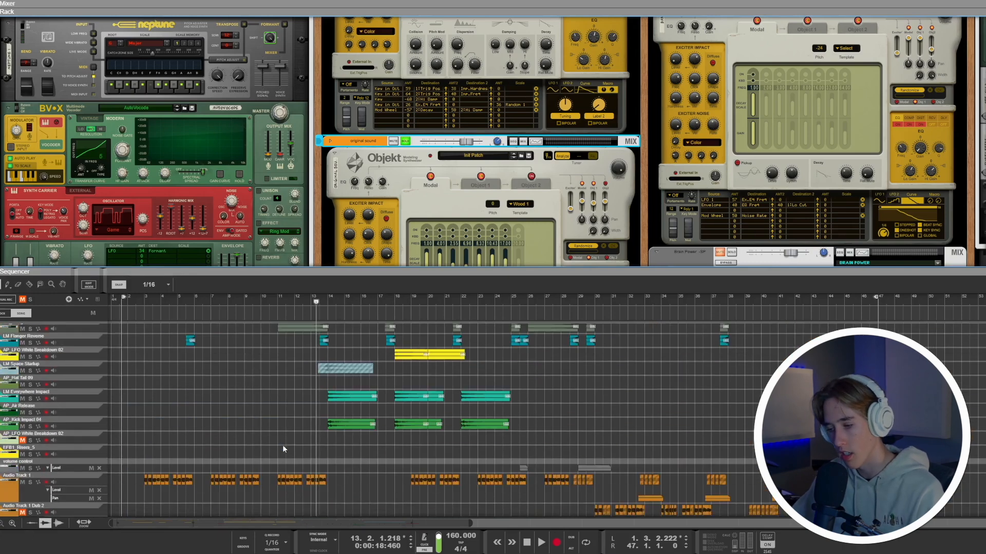
pyautogui.scroll(-10, 265, 442)
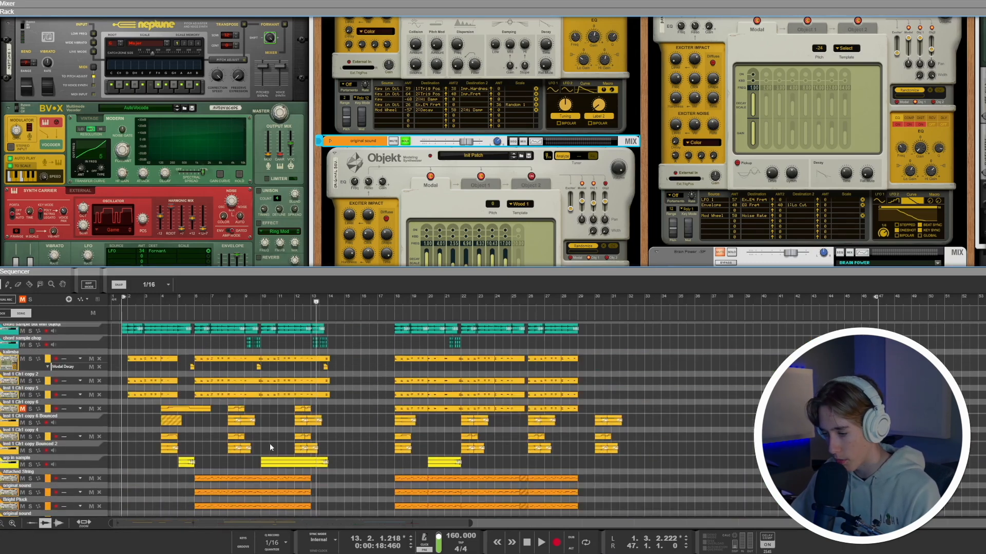
pyautogui.scroll(-5, 268, 445)
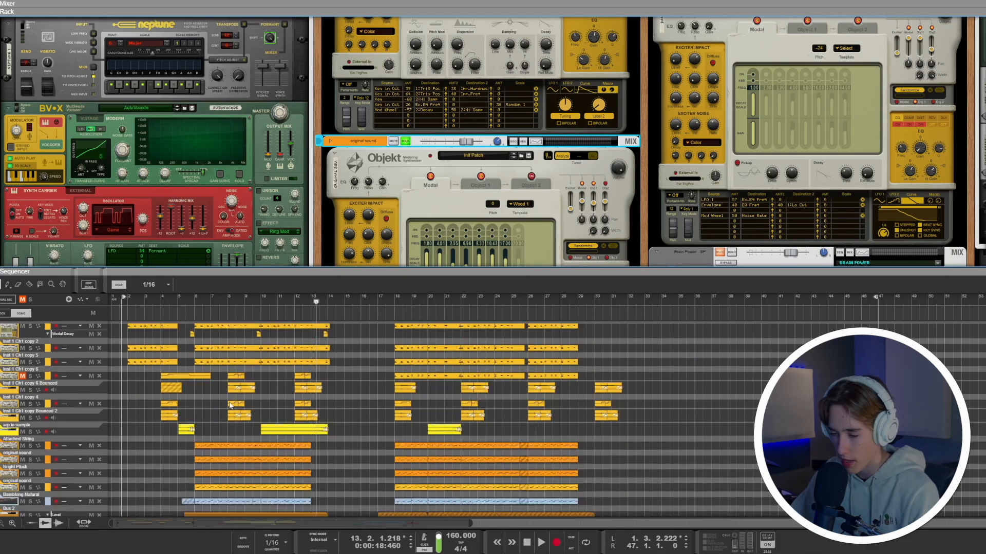
pyautogui.click(193, 297)
pyautogui.keyDown('ctrl'); pyautogui.click(193, 298); pyautogui.keyUp('ctrl')
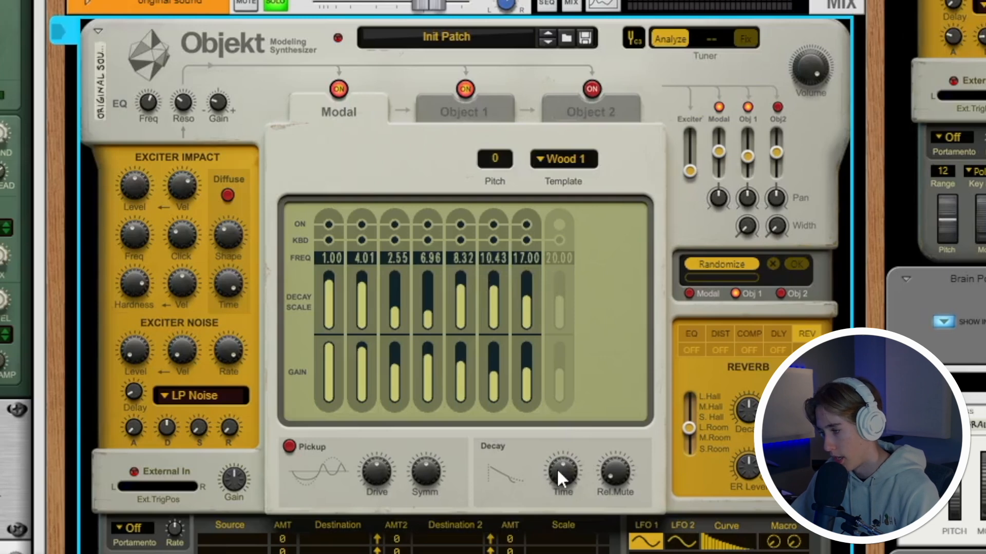
pyautogui.moveTo(569, 473)
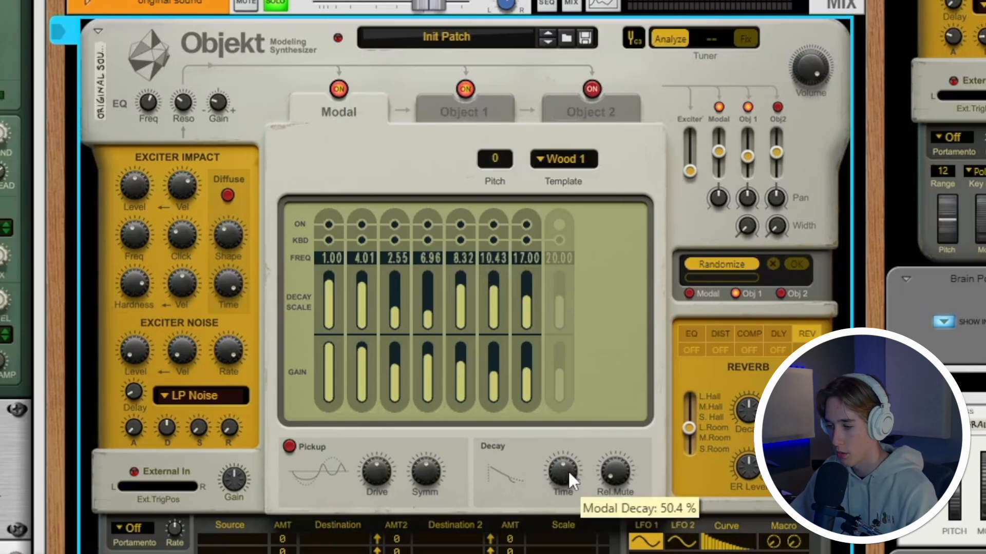
pyautogui.moveTo(567, 470)
pyautogui.mouseDown()
pyautogui.moveTo(569, 489)
pyautogui.moveTo(568, 470)
pyautogui.mouseUp()
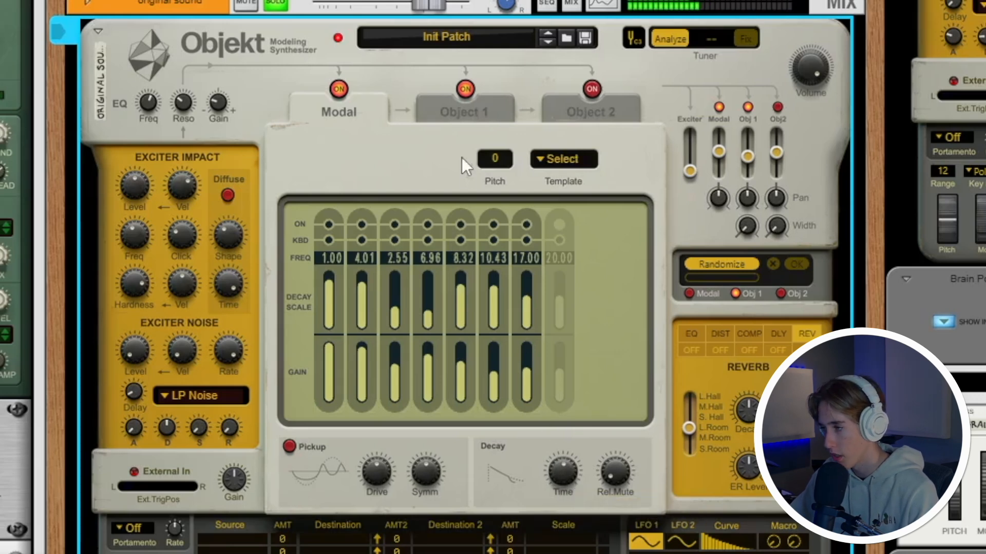
# Step: Try the Wood 1 template in Object 1 of the original sound's Objekt and undo it
pyautogui.click(446, 110)
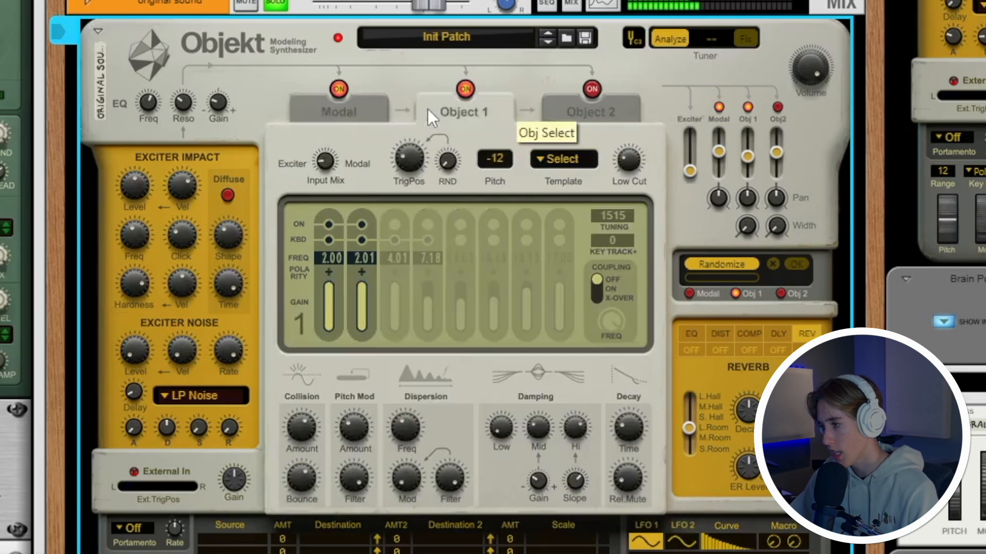
pyautogui.click(574, 157)
pyautogui.click(585, 553)
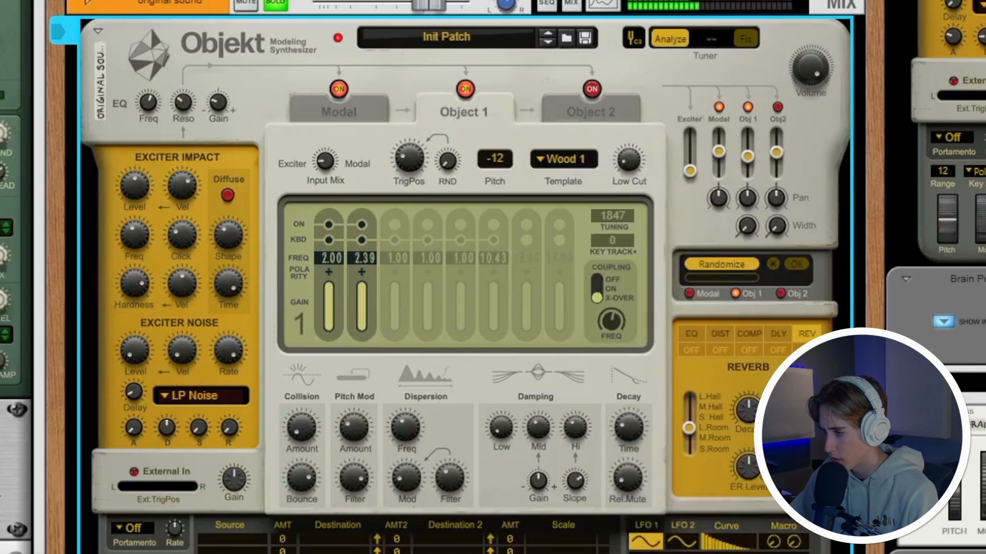
pyautogui.hotkey('ctrl', 'z')
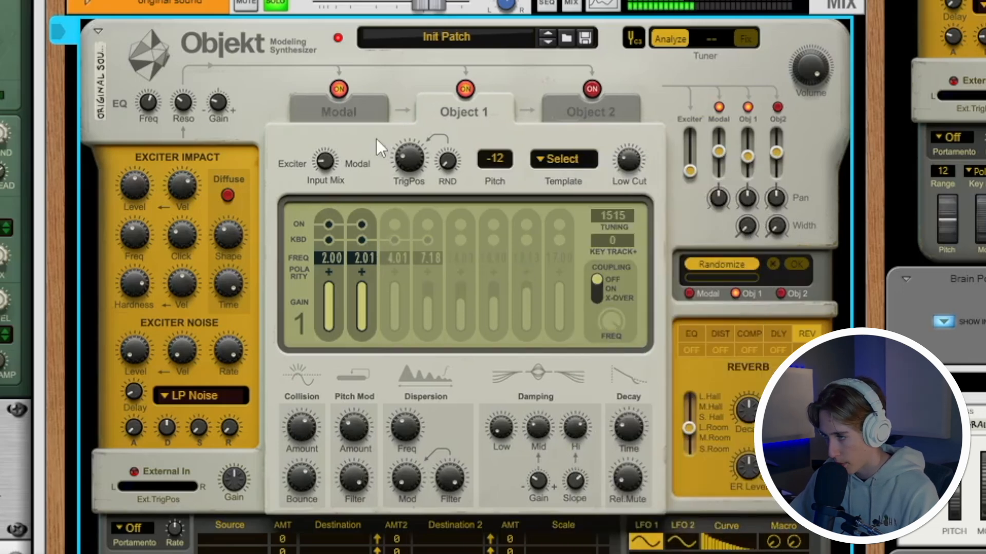
# Step: Compare the Modal and Object 1 sections of the original sound's Objekt, and inspect the Bright Pluck device's exciter settings
pyautogui.click(361, 102)
pyautogui.click(465, 113)
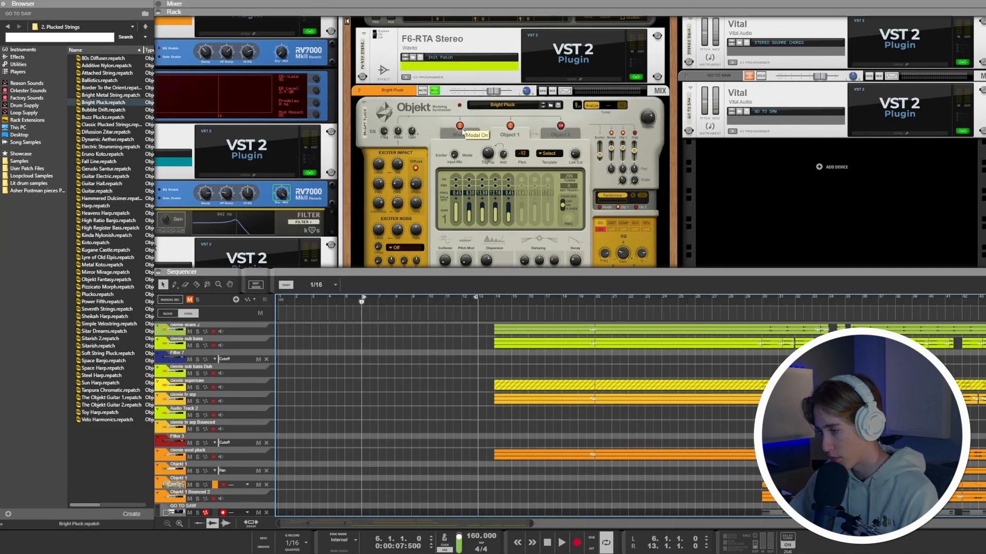
pyautogui.scroll(-2, 465, 134)
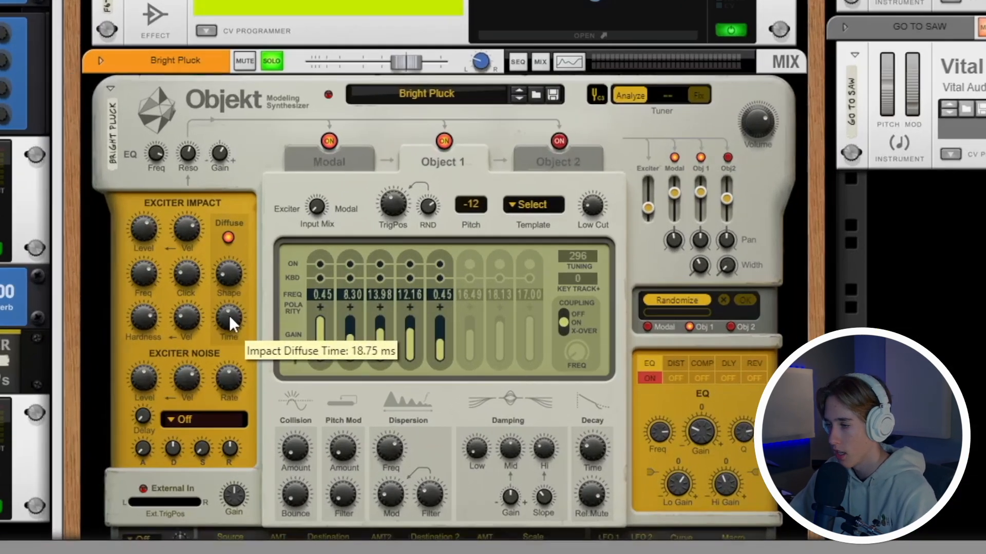
pyautogui.moveTo(416, 173); pyautogui.dragTo(416, 181)
pyautogui.moveTo(227, 339); pyautogui.dragTo(232, 298)
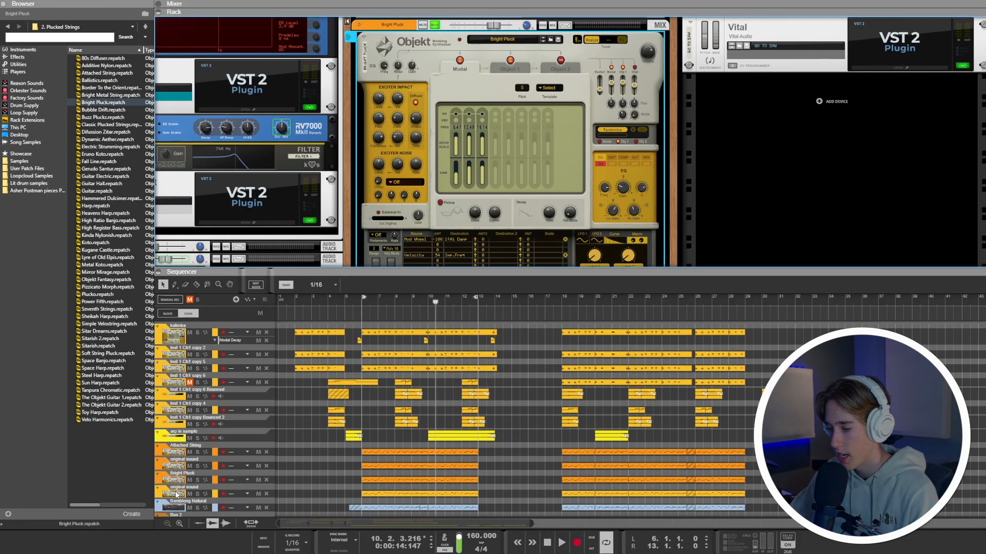
# Step: Select the lower original sound track and hide the sequencer and browser to enlarge its Objekt in the rack
pyautogui.click(176, 495)
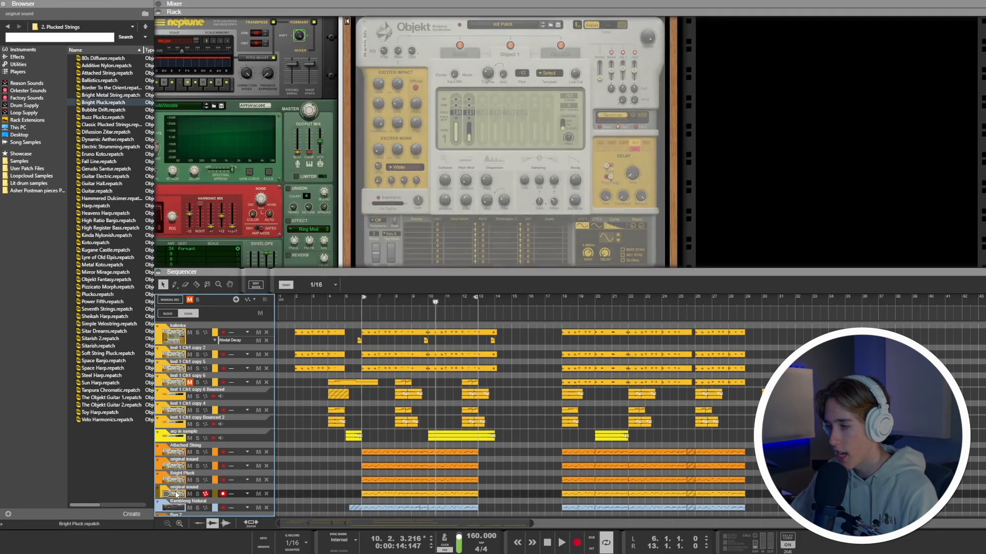
pyautogui.click(434, 142)
pyautogui.scroll(6, 434, 145)
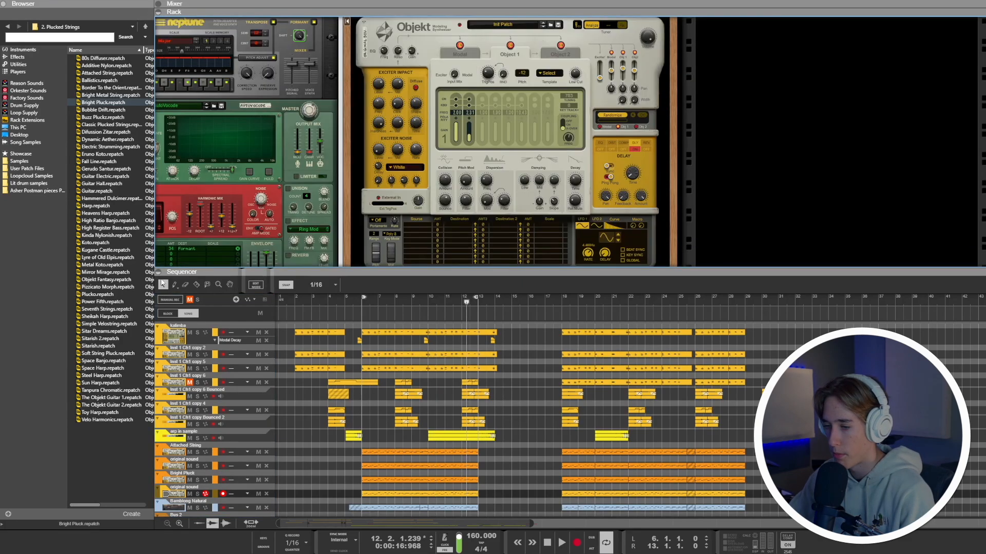
pyautogui.click(158, 272)
pyautogui.click(4, 4)
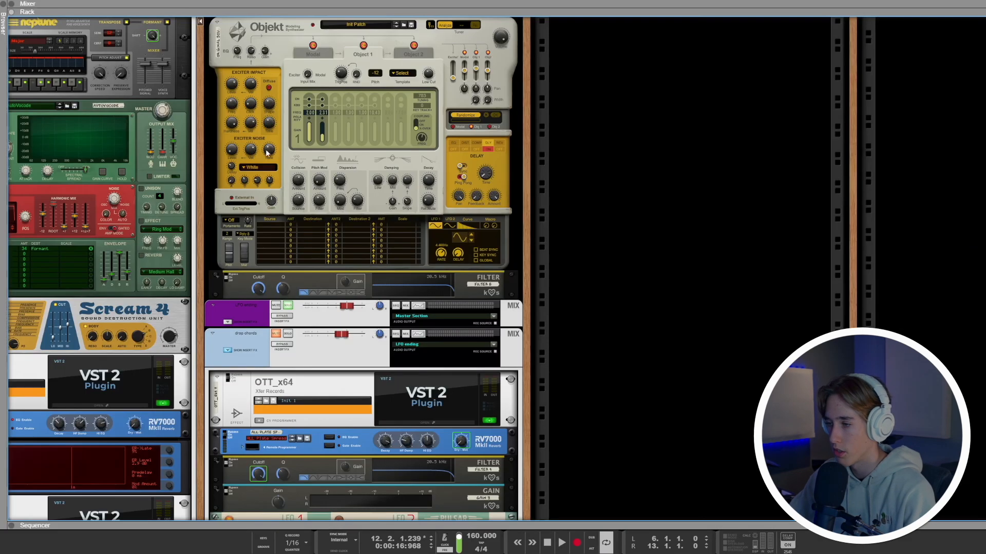
# Step: Examine the template list, the Modal, Object 1 and Object 2 sections, and the exciter impact controls of the lower original sound's Objekt
pyautogui.scroll(4, 281, 174)
pyautogui.click(313, 185)
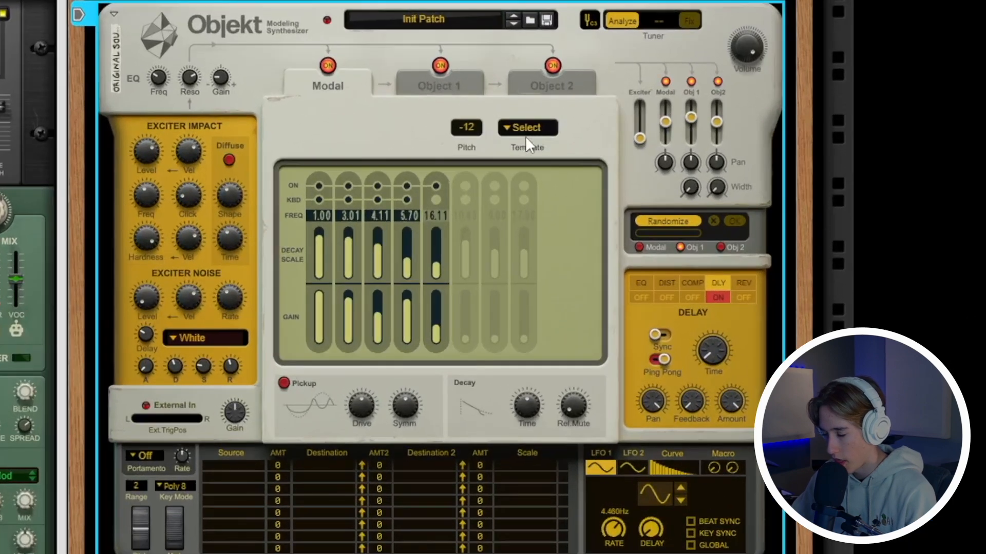
pyautogui.click(396, 208)
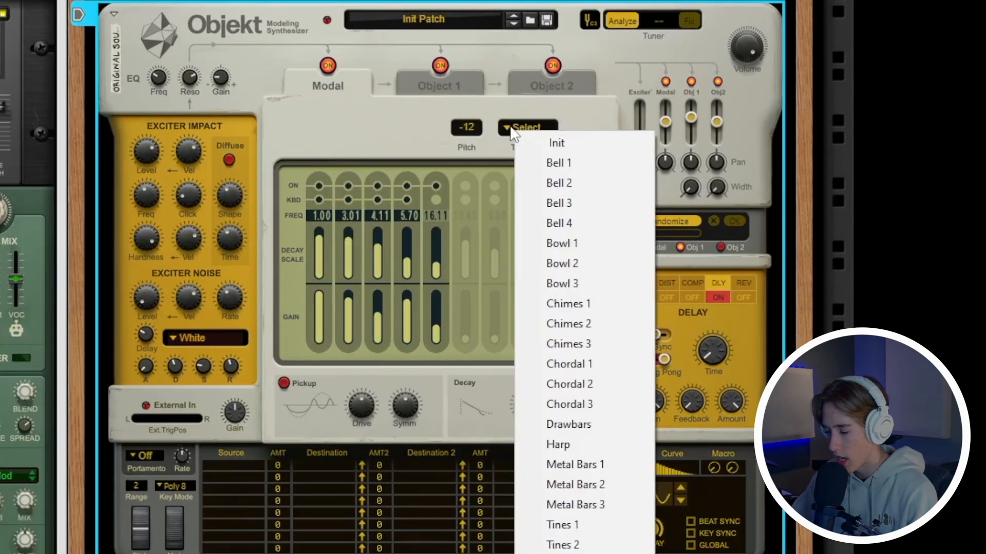
pyautogui.click(462, 86)
pyautogui.click(527, 85)
pyautogui.click(427, 85)
pyautogui.click(531, 85)
pyautogui.click(437, 85)
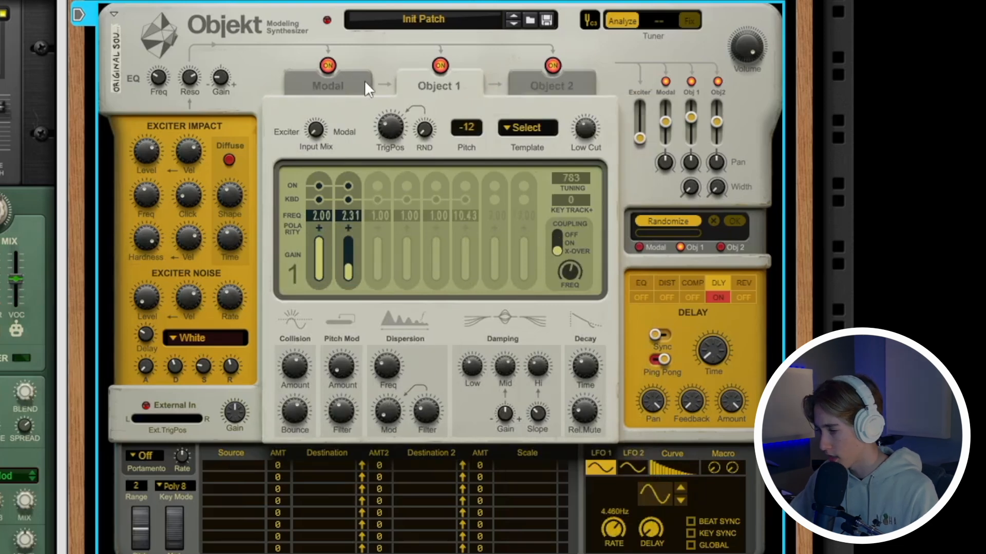
pyautogui.click(510, 89)
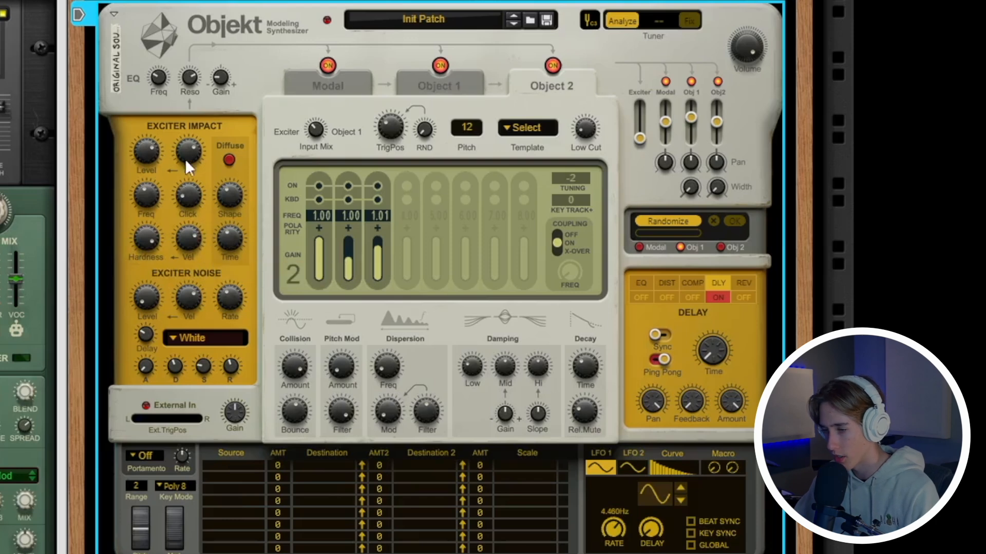
pyautogui.moveTo(182, 229)
pyautogui.mouseDown()
pyautogui.moveTo(188, 206)
pyautogui.moveTo(192, 285)
pyautogui.moveTo(182, 211)
pyautogui.mouseUp()
pyautogui.moveTo(147, 237)
pyautogui.mouseDown()
pyautogui.moveTo(149, 225)
pyautogui.moveTo(156, 279)
pyautogui.moveTo(146, 220)
pyautogui.mouseUp()
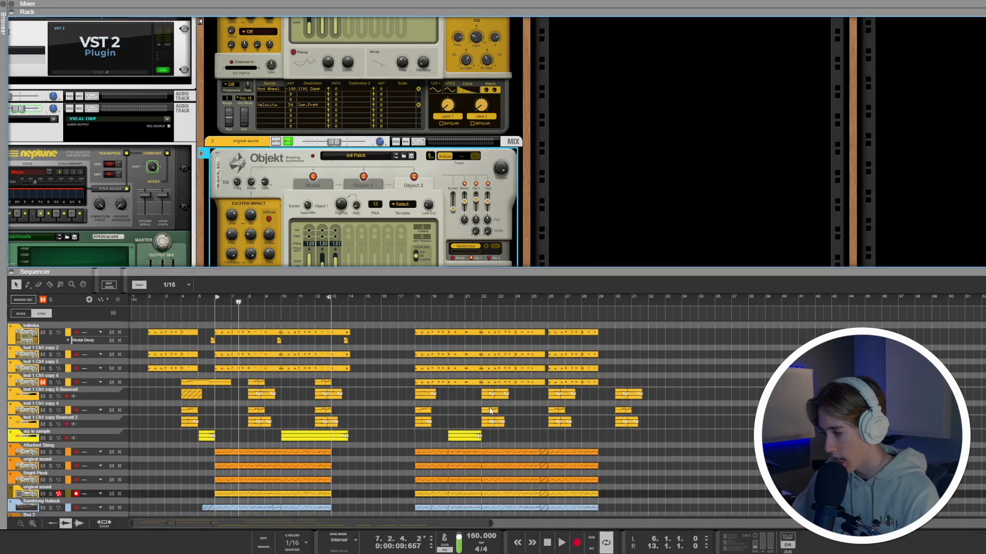
# Step: Locate and select the Distorted Bass track in the sequencer and play its part from just before bar 30
pyautogui.scroll(-5, 516, 414)
pyautogui.scroll(3, 516, 413)
pyautogui.scroll(3, 462, 412)
pyautogui.hscroll(5, 494, 414)
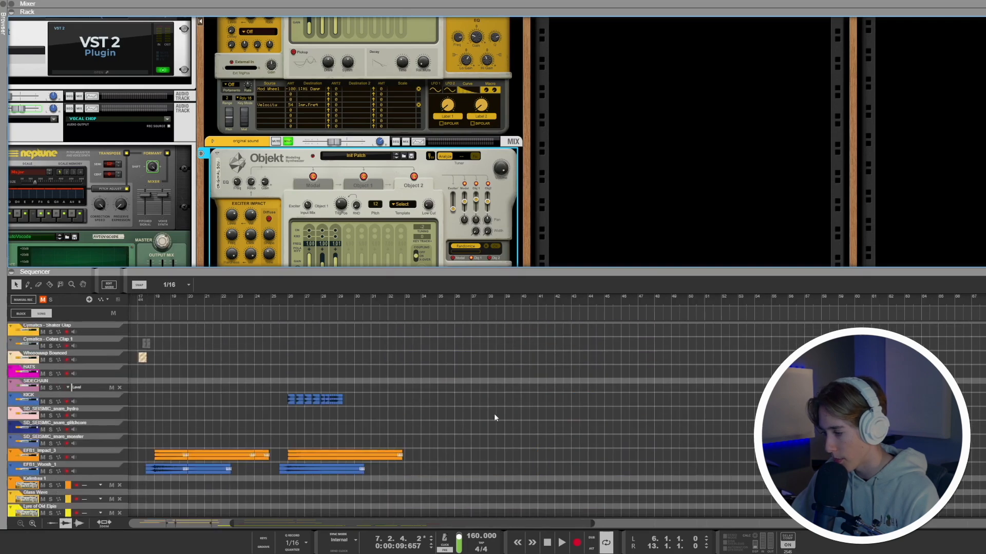
pyautogui.scroll(-10, 251, 383)
pyautogui.hscroll(-3, 359, 392)
pyautogui.scroll(1, 450, 407)
pyautogui.scroll(3, 452, 409)
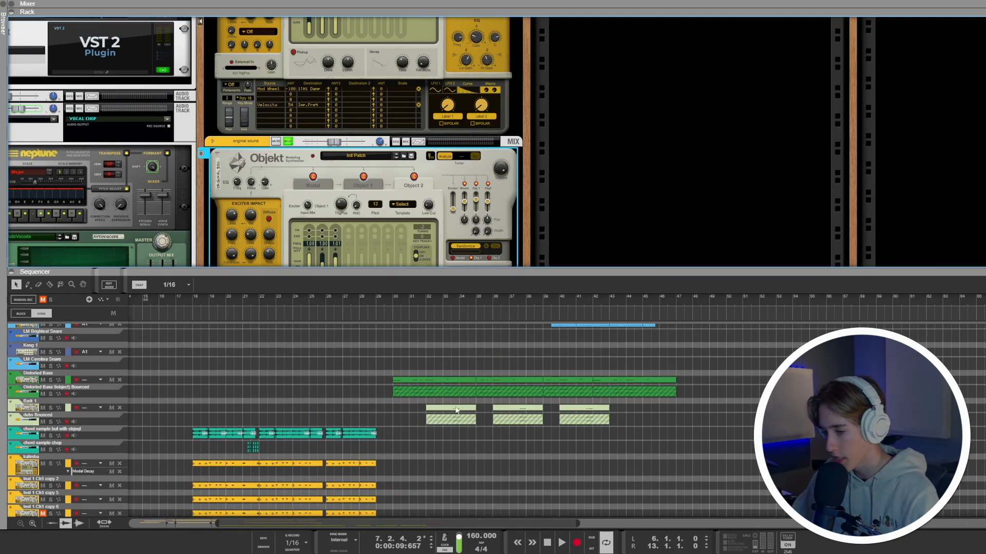
pyautogui.click(27, 381)
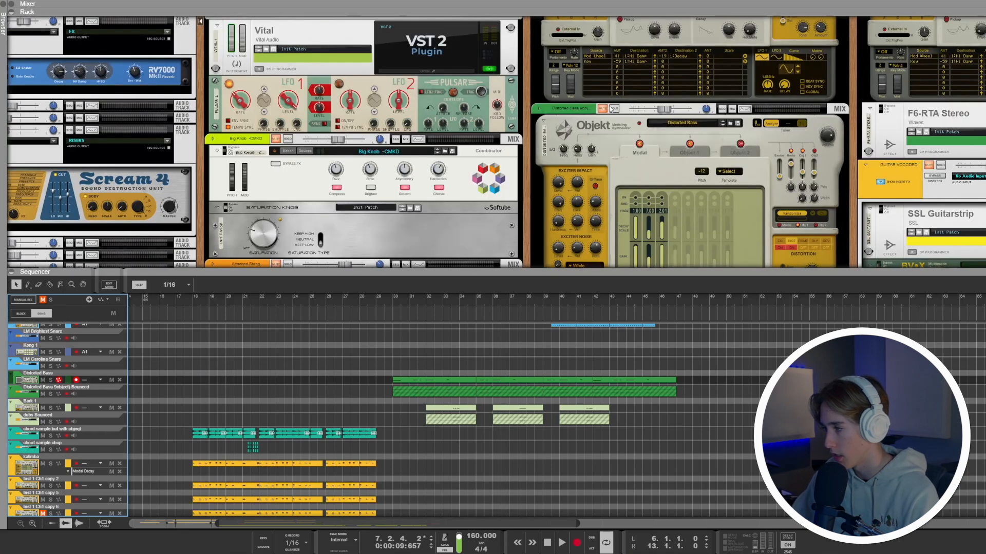
pyautogui.click(387, 299)
pyautogui.press('space')
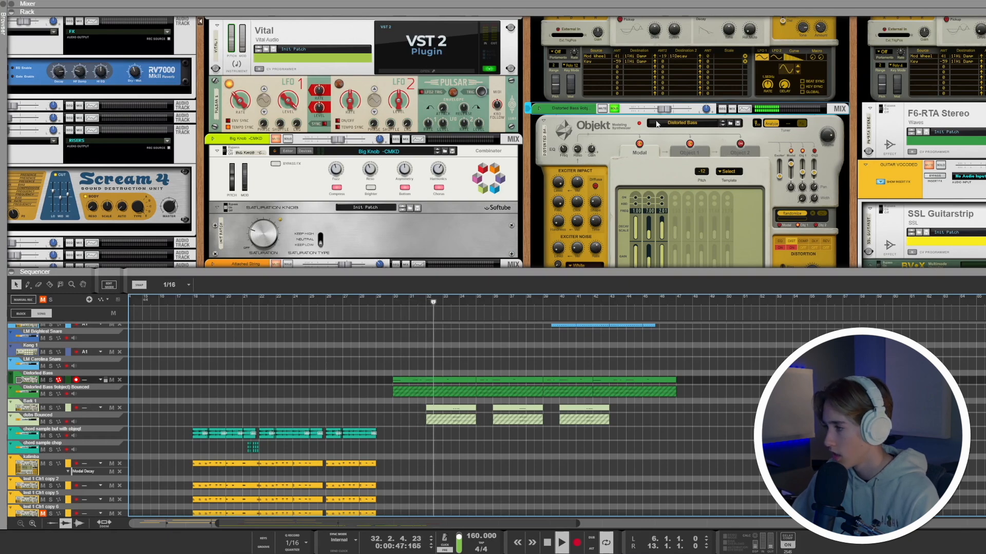
# Step: Select the Bark 1 track, browse patches for its Objekt and open the 6. Bass folder
pyautogui.click(26, 408)
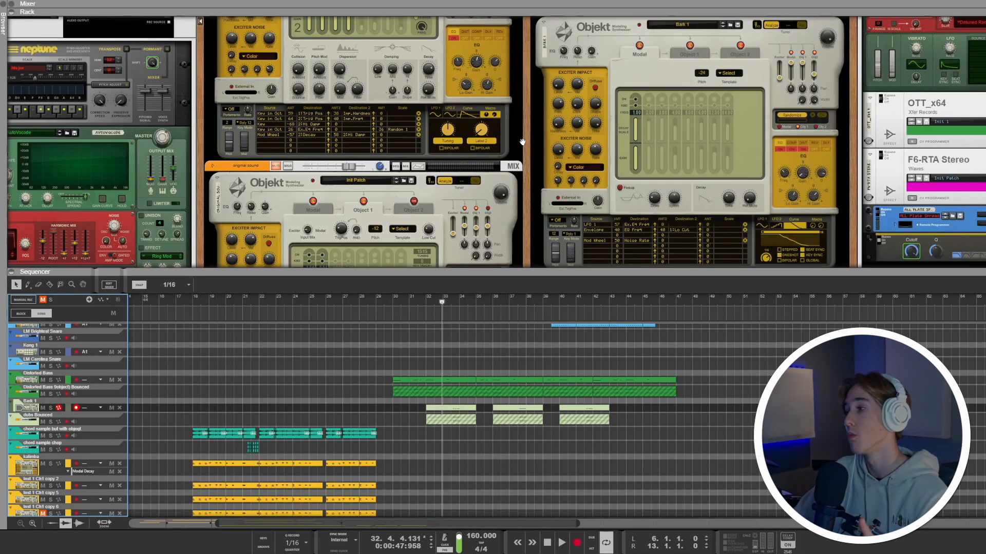
pyautogui.click(730, 27)
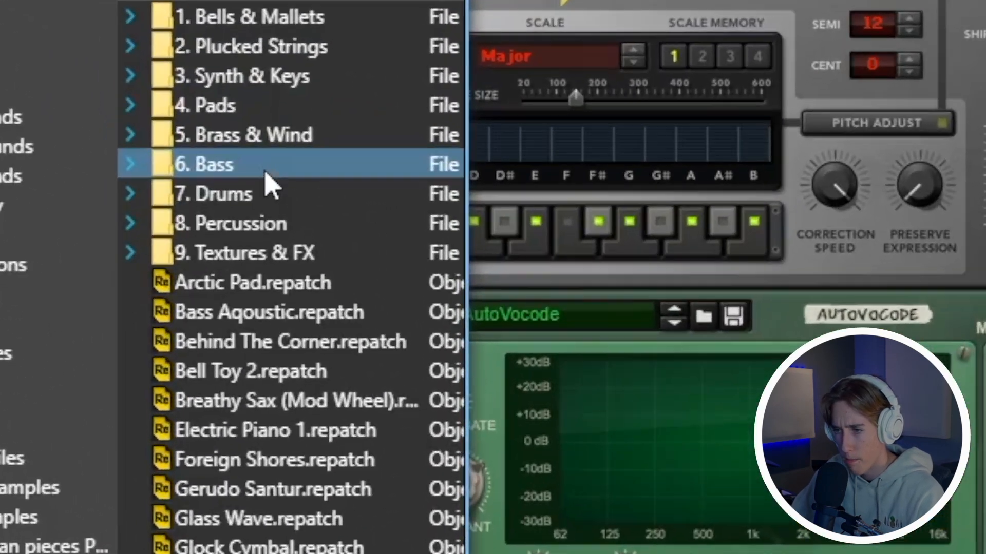
pyautogui.doubleClick(268, 170)
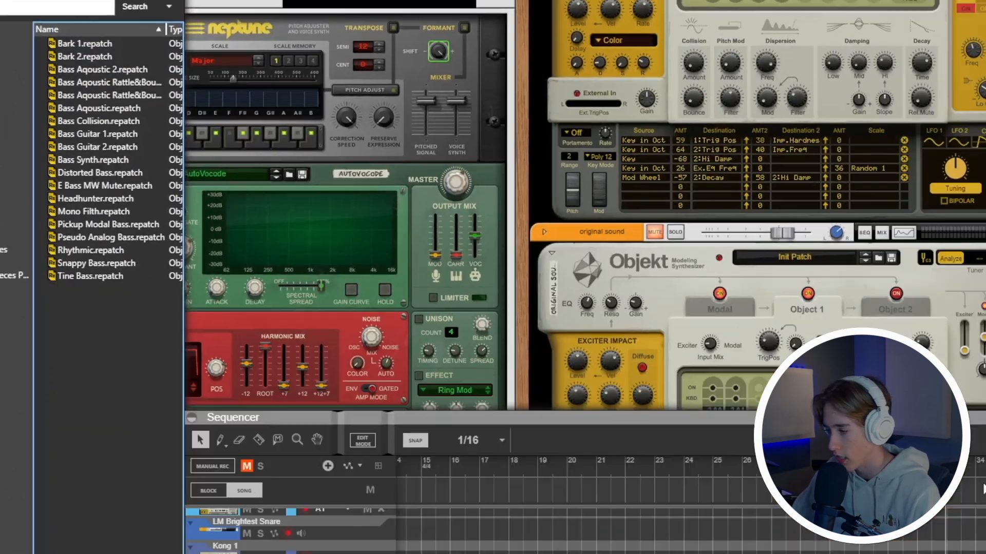
pyautogui.press('space')
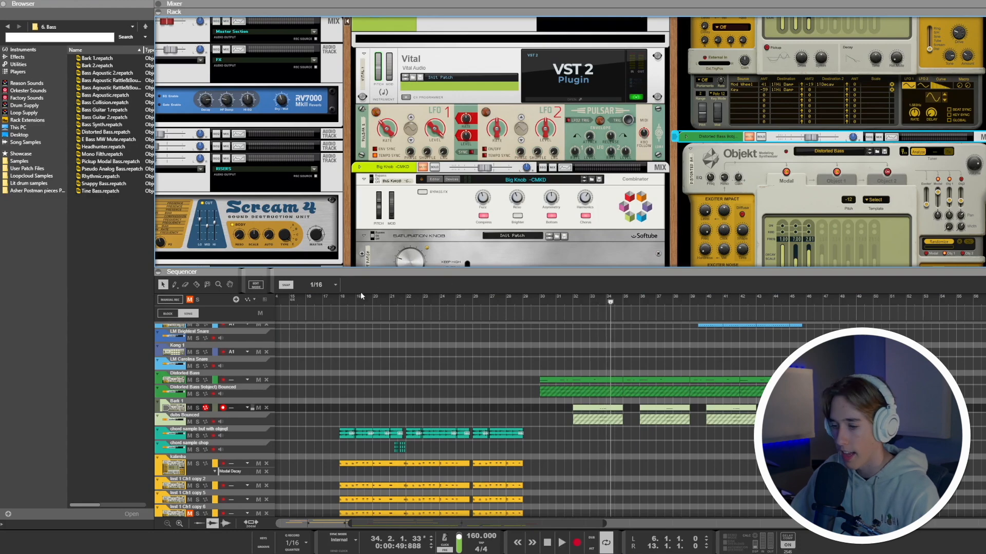
# Step: Bring the Bark 1 track's device back into view and play the song from bar 32
pyautogui.click(182, 405)
pyautogui.scroll(-4, 830, 207)
pyautogui.scroll(6, 823, 178)
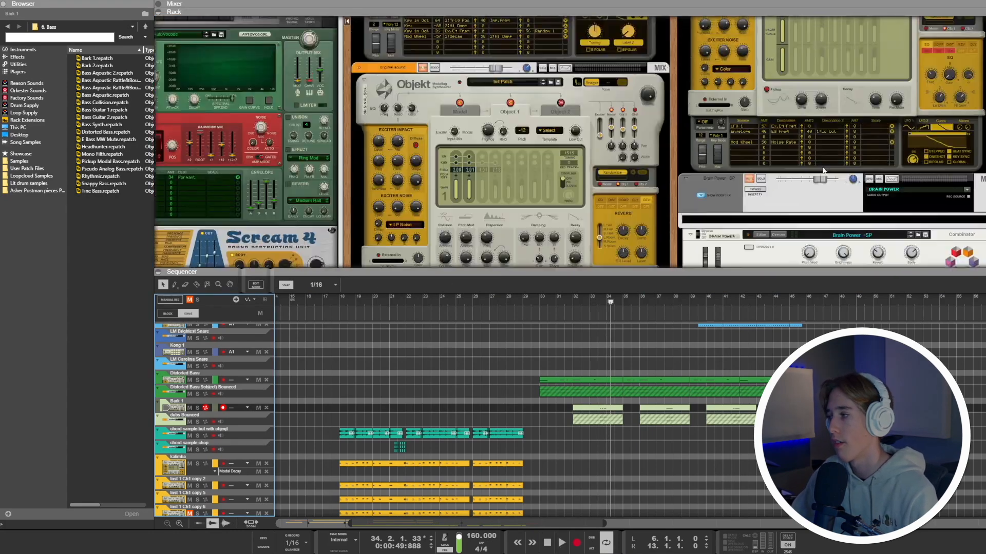
pyautogui.click(579, 389)
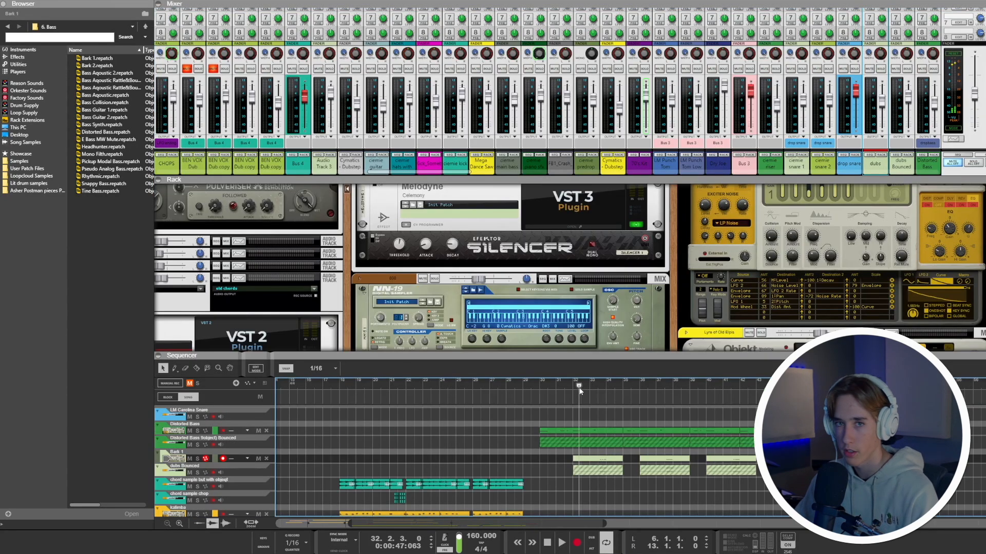
pyautogui.press('space')
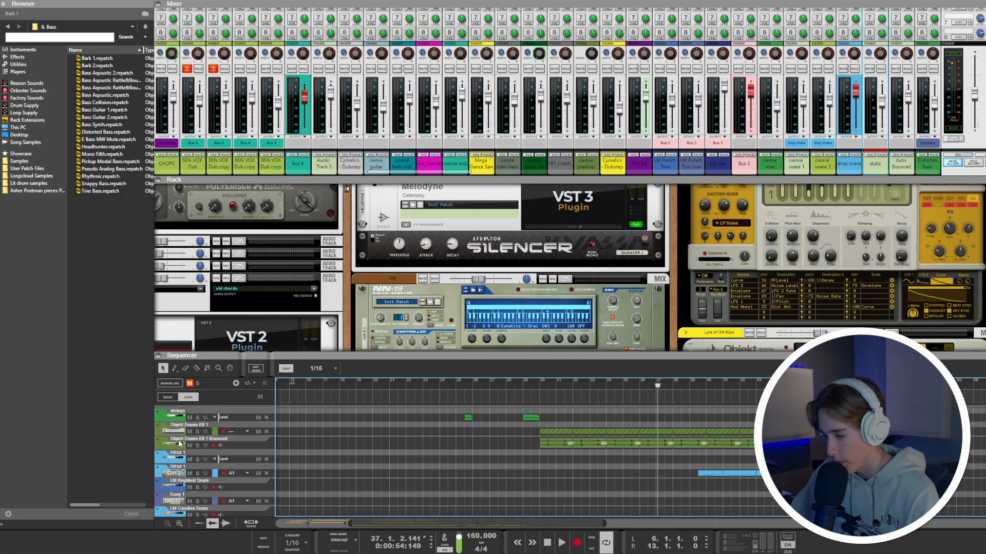
# Step: Locate the Objekt Drums Kit 1 device and its bounced track, and solo the drum kit's mix channel
pyautogui.click(177, 447)
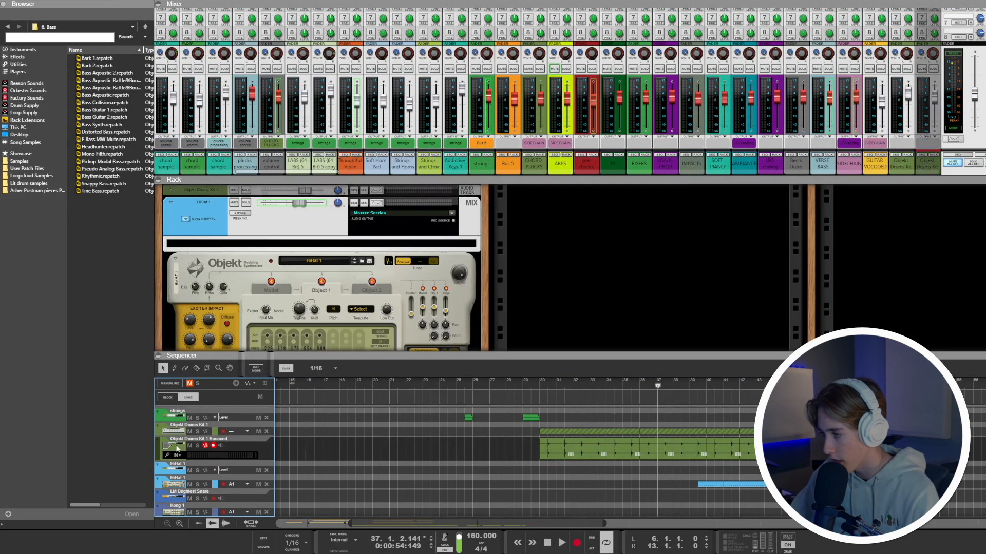
pyautogui.scroll(3, 326, 288)
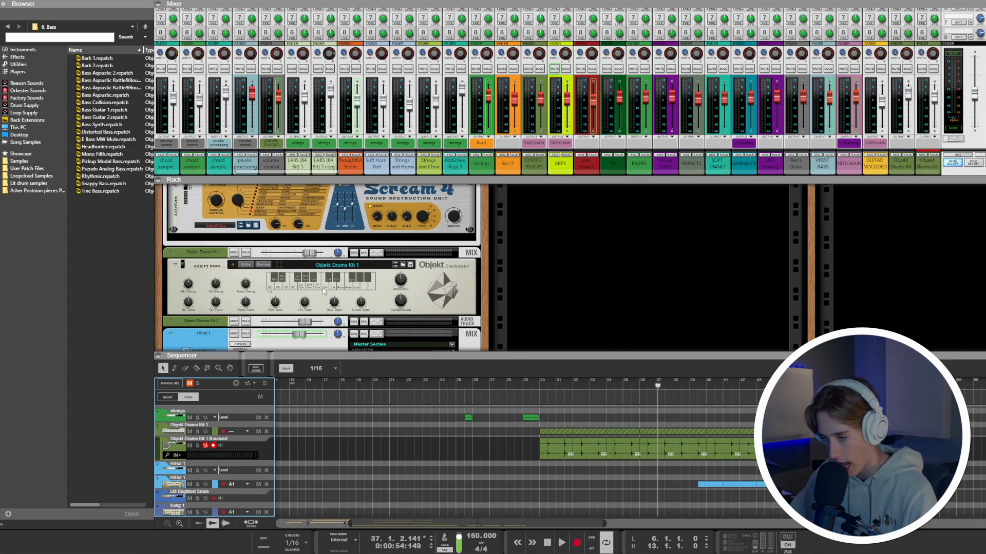
pyautogui.click(172, 432)
pyautogui.click(247, 253)
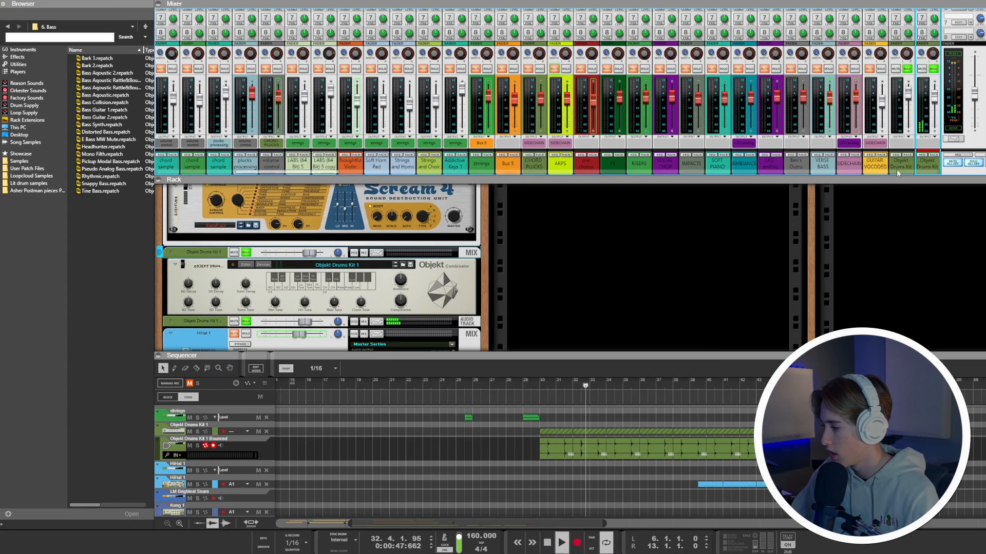
# Step: Select the HiHat 1 instrument track, solo its channel and play it from about bar 39
pyautogui.click(173, 485)
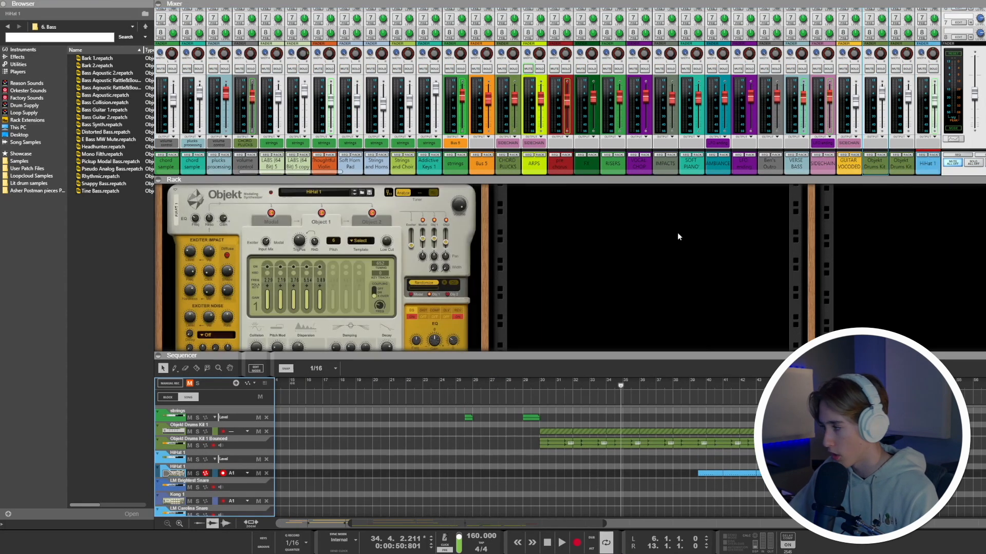
pyautogui.click(933, 69)
pyautogui.click(699, 388)
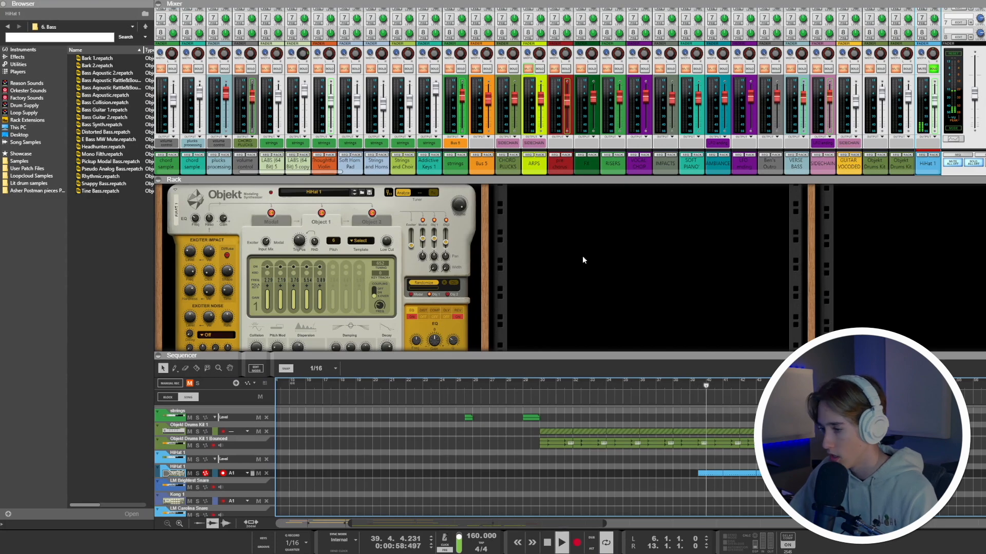
# Step: Inspect the LFO 1 routing in the HiHat 1 Objekt's modulation matrix, hiding the sequencer for more rack space
pyautogui.scroll(-5, 744, 238)
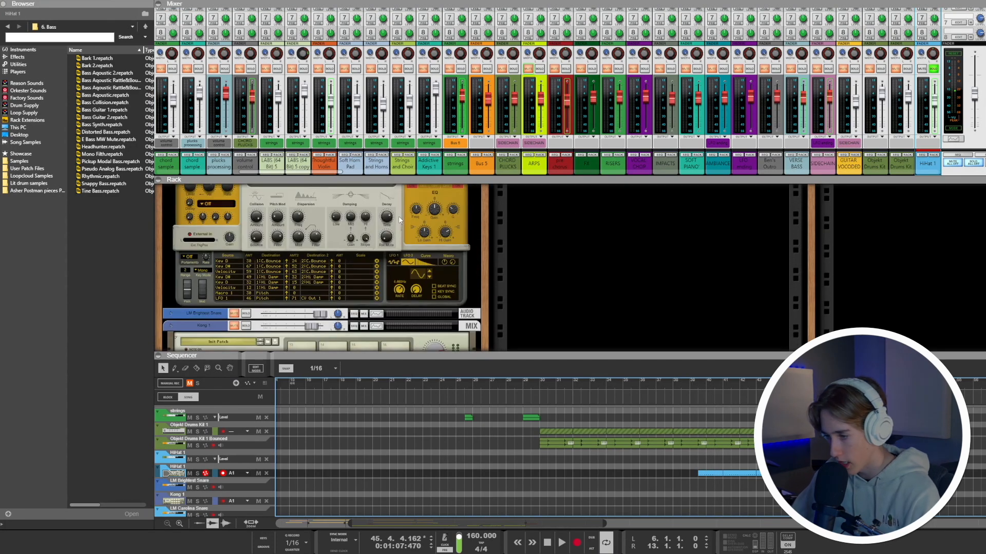
pyautogui.click(406, 263)
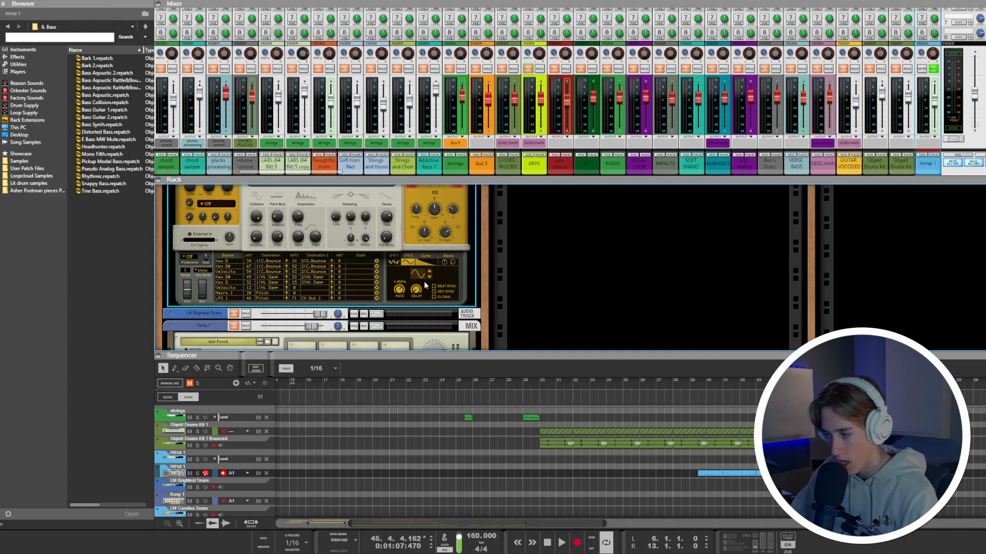
pyautogui.click(229, 303)
pyautogui.click(230, 302)
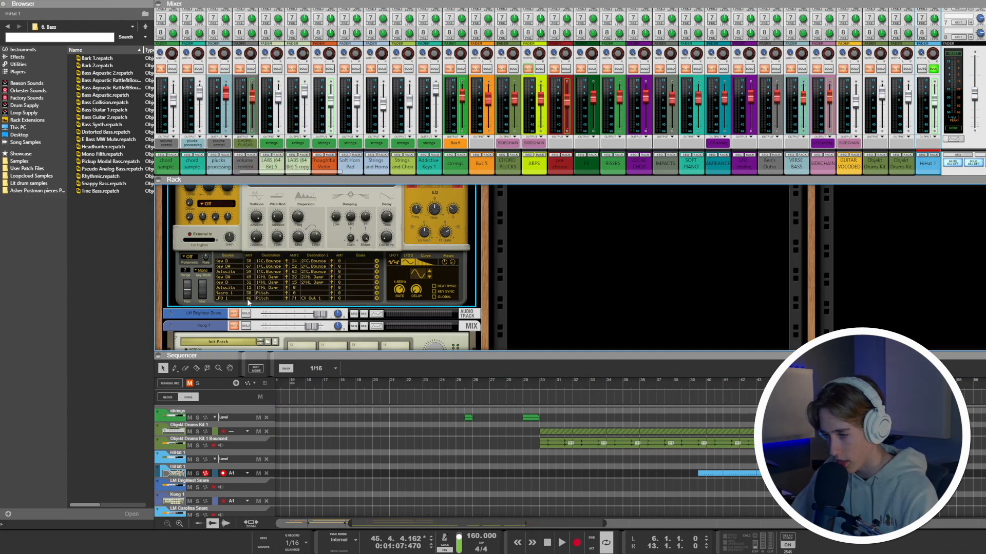
pyautogui.click(158, 355)
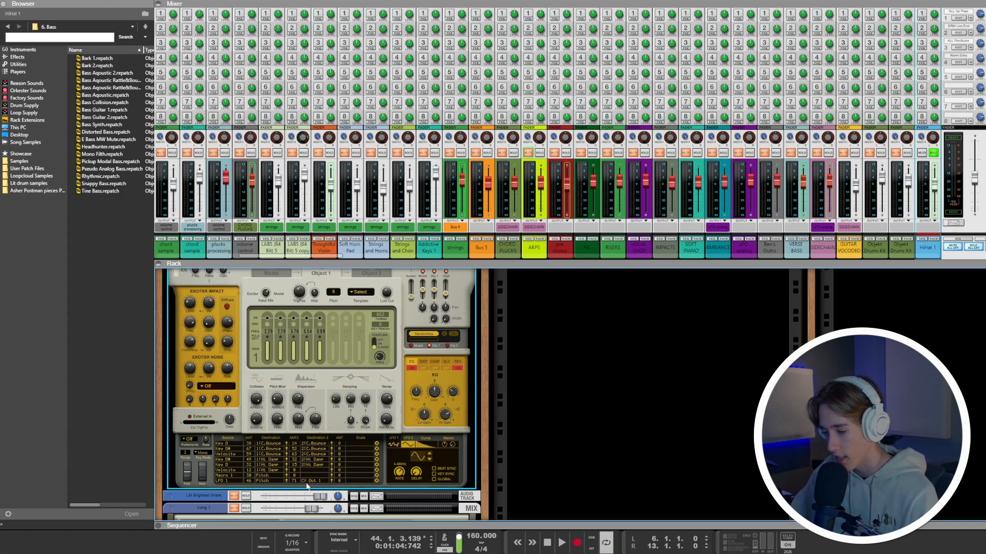
# Step: Inspect the CV output cabling on the back of the HiHat 1 Objekt, and return to the front with the sequencer restored
pyautogui.press('Tab')
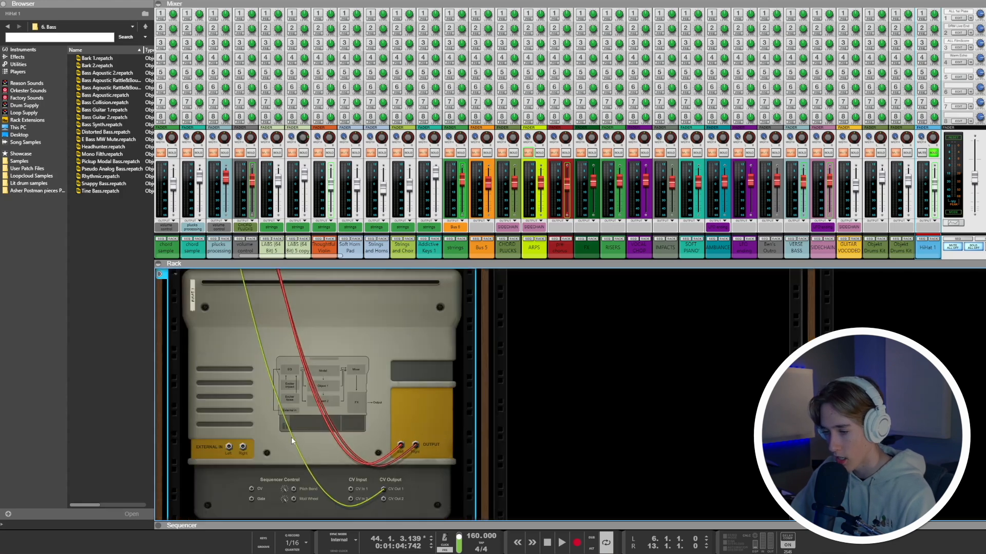
pyautogui.scroll(2, 364, 483)
pyautogui.scroll(-2, 379, 486)
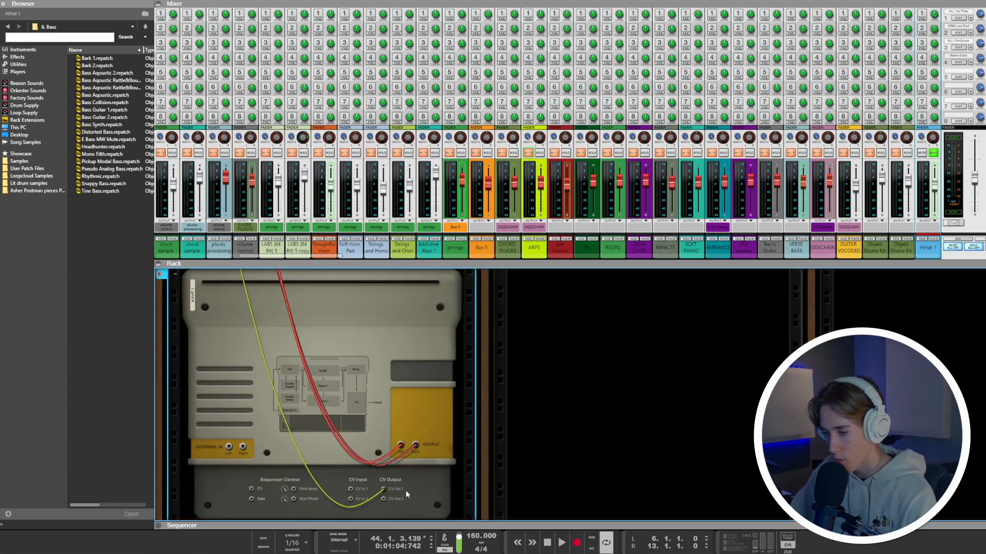
pyautogui.scroll(3, 235, 342)
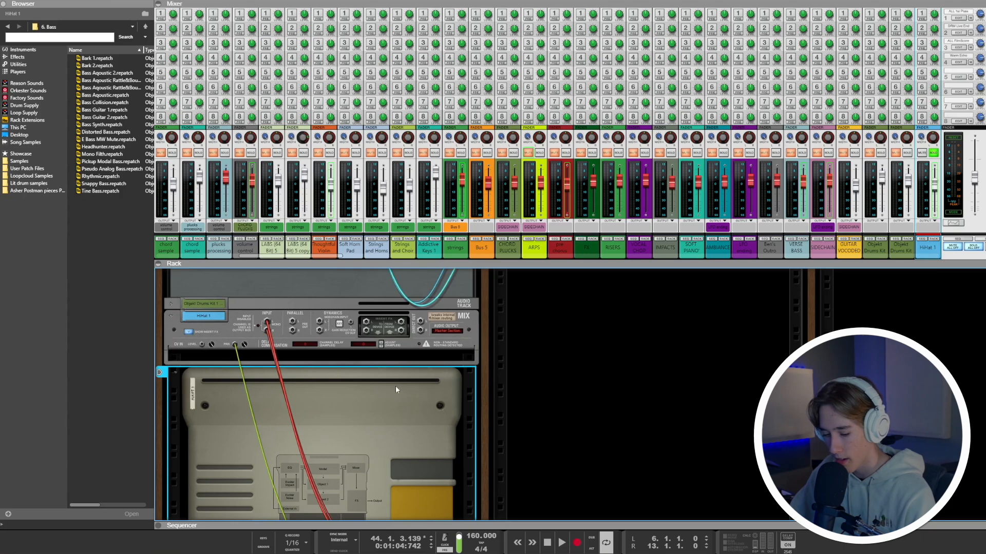
pyautogui.press('Tab')
pyautogui.scroll(-2, 155, 513)
pyautogui.click(161, 528)
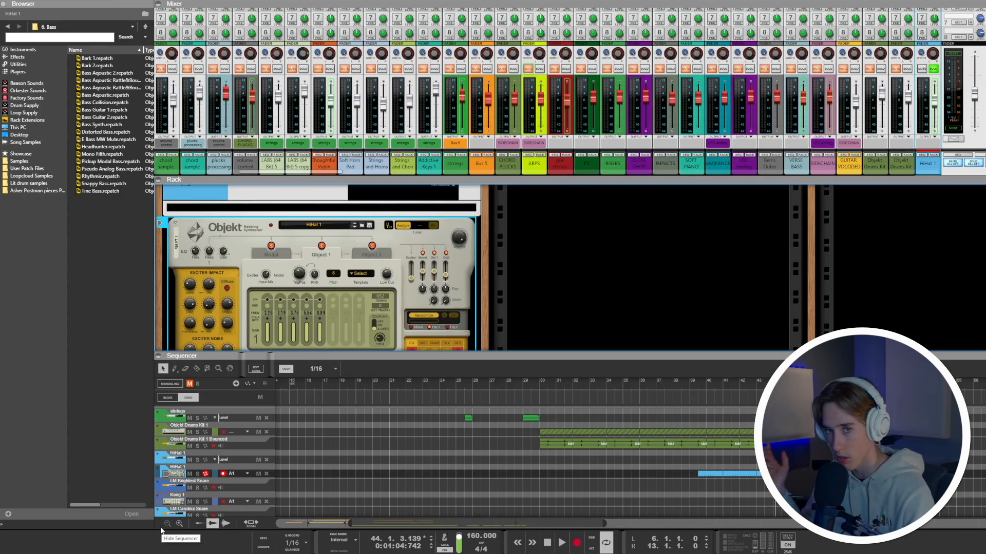
# Step: Move the song position to about bar 42 and audition the soloed hi-hat
pyautogui.moveTo(693, 387); pyautogui.dragTo(738, 384)
pyautogui.press('space')
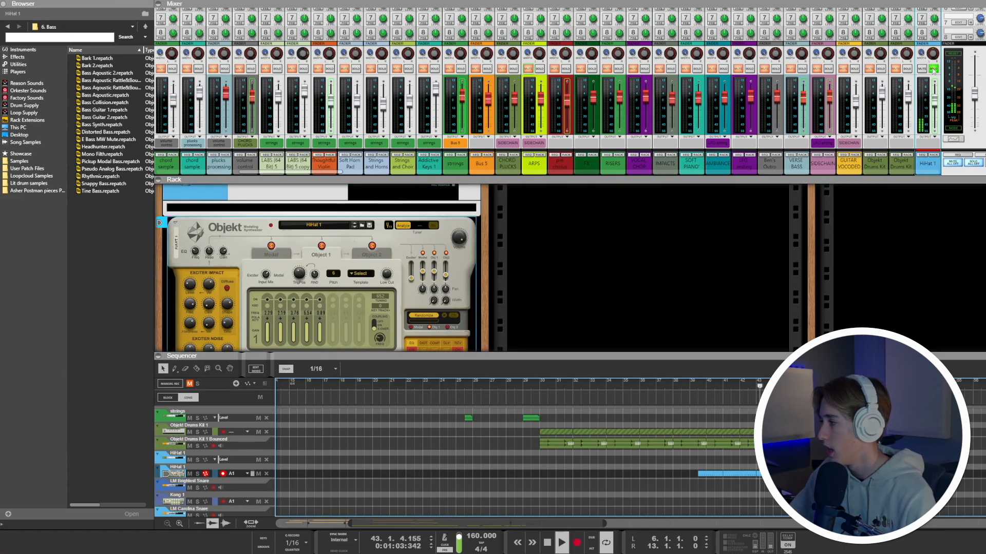
pyautogui.press('space')
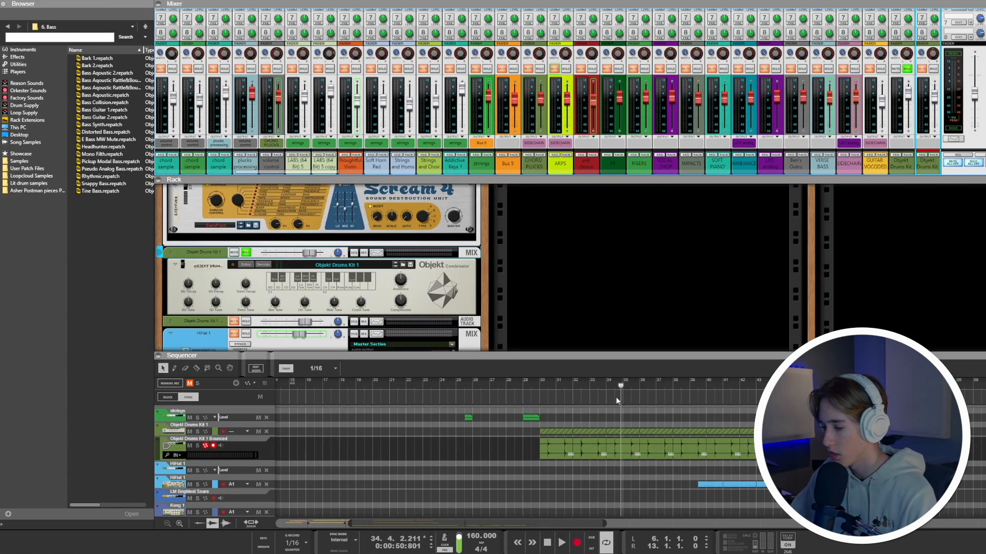
pyautogui.scroll(1, 617, 401)
pyautogui.scroll(-1, 616, 416)
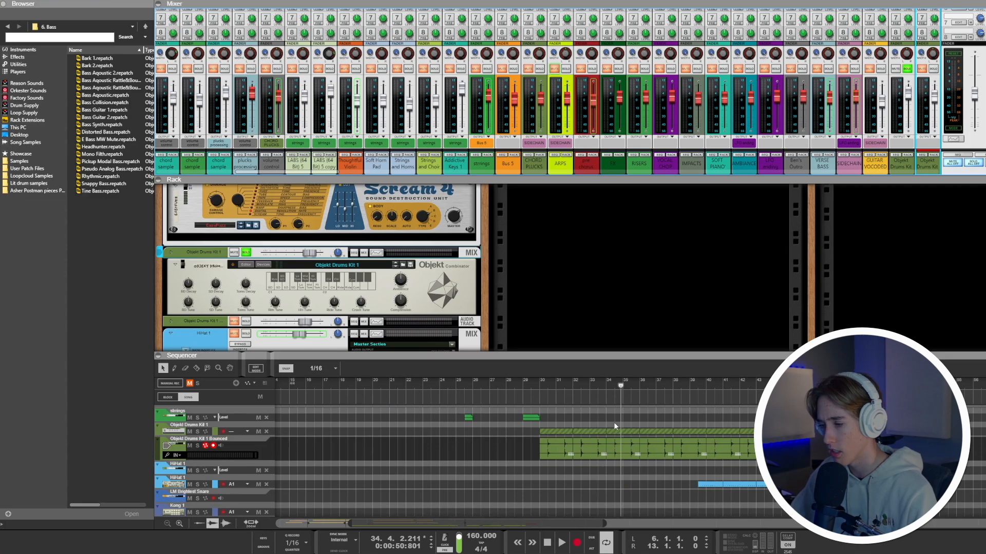